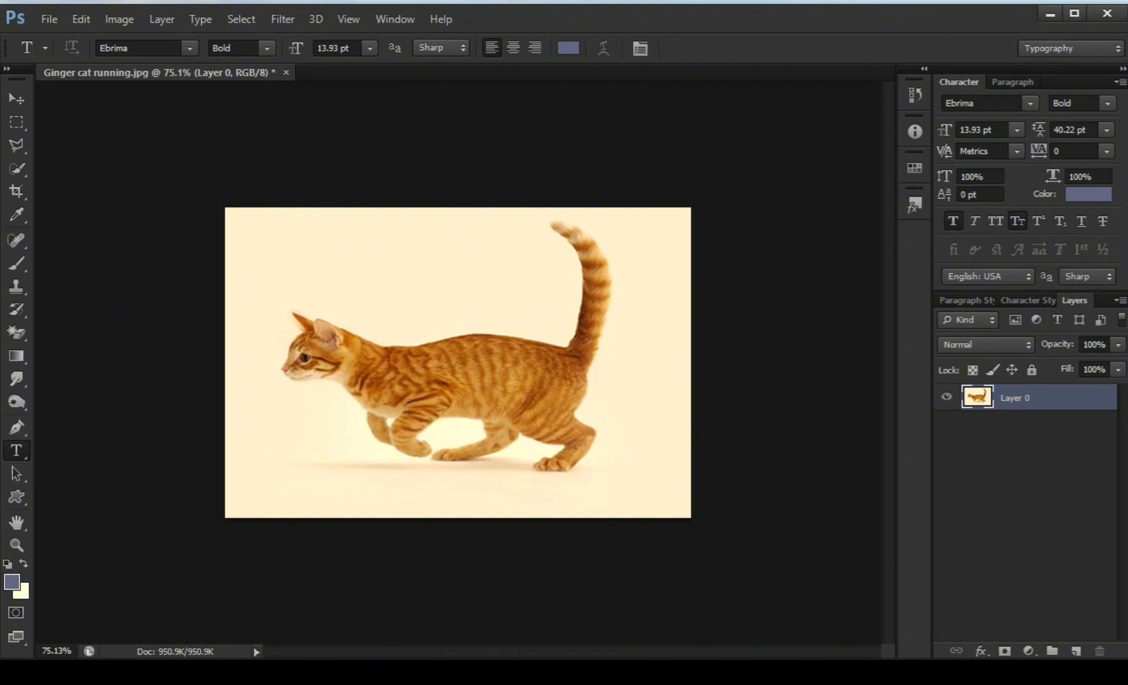
Add the text "ድመት" over the cat's chest in Ebrima Bold at 48 pt.
scroll(457, 363, "up", 5)
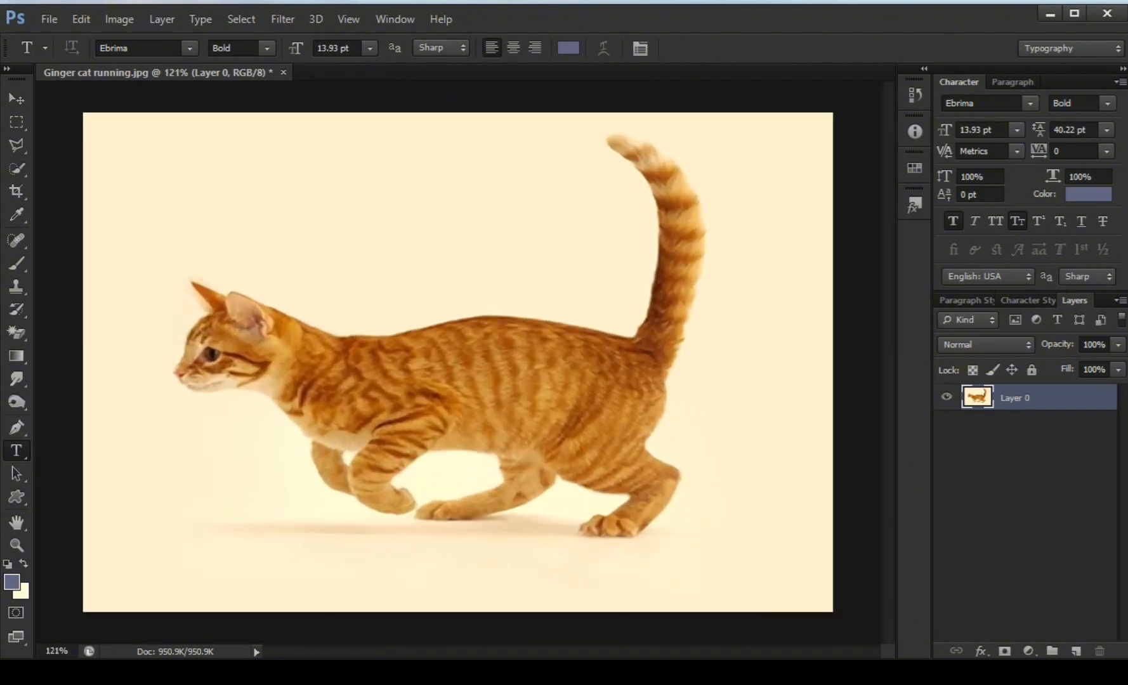
left_click(266, 424)
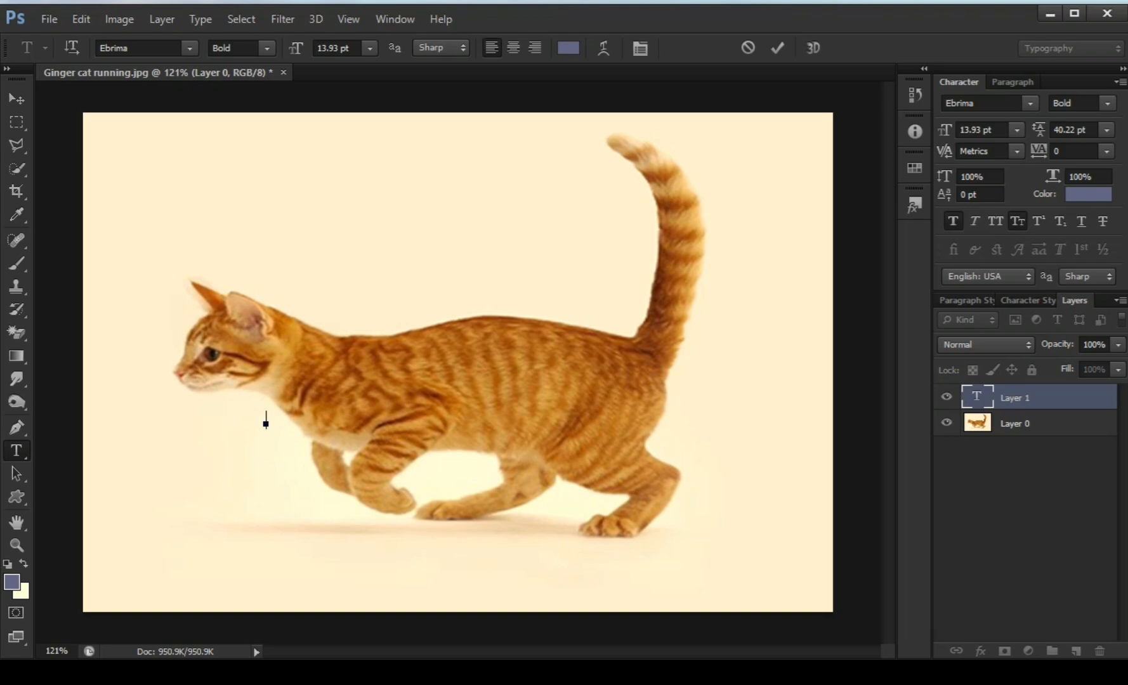
left_click(370, 49)
left_click(362, 310)
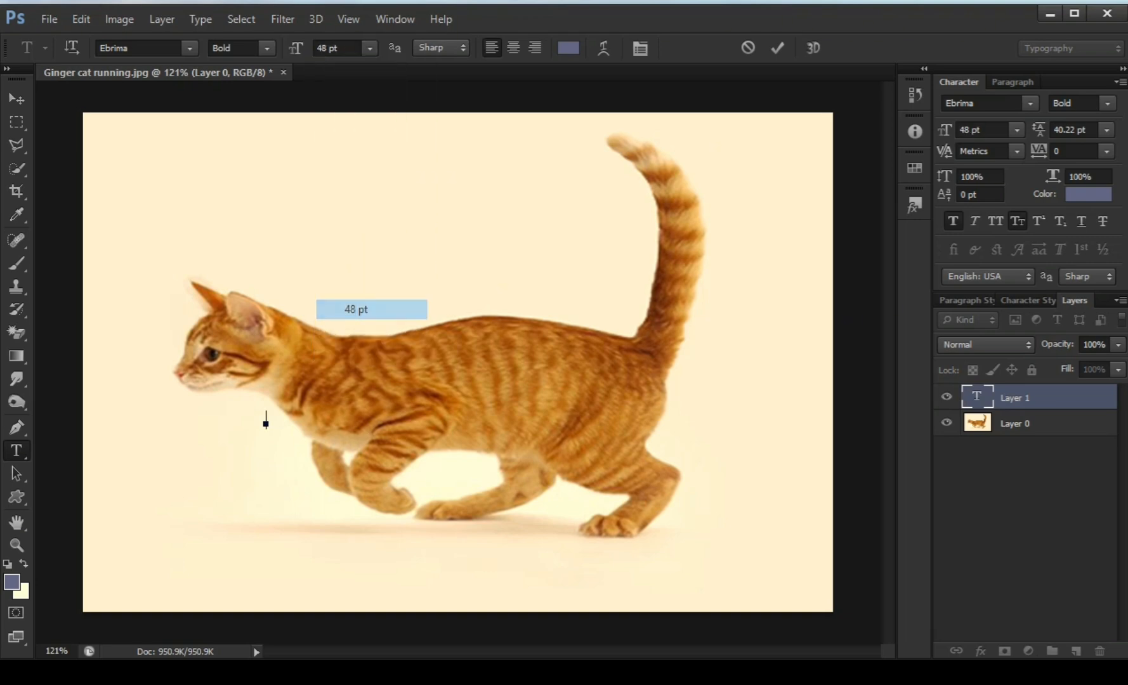
type("£")
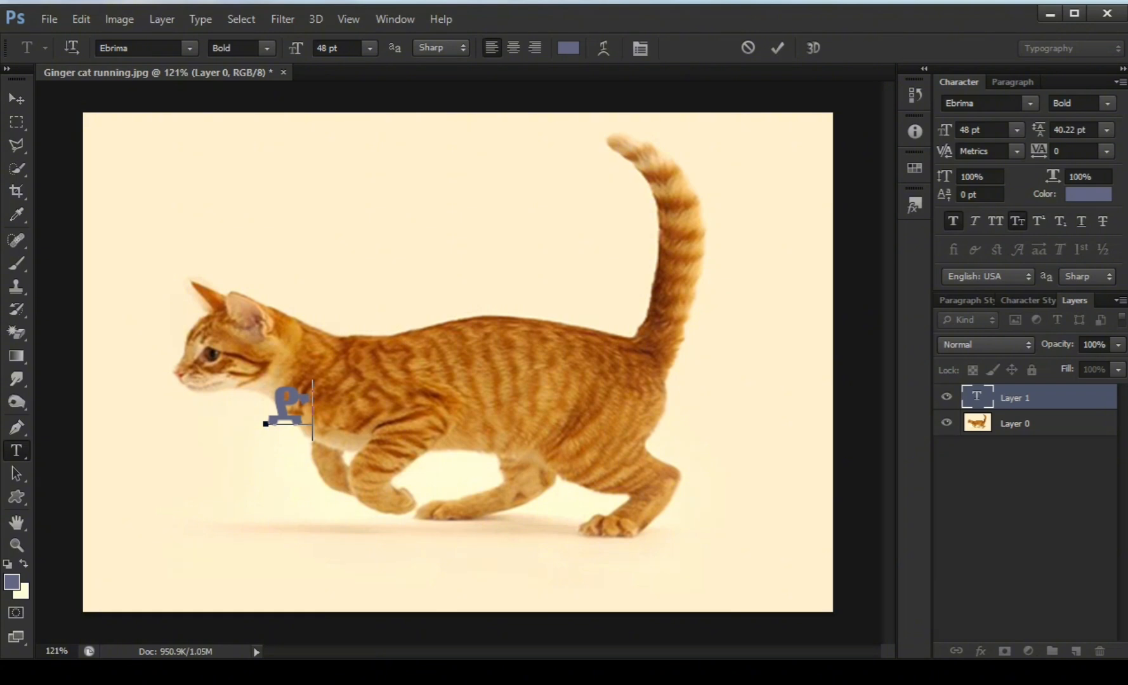
type("መ")
type("ተ")
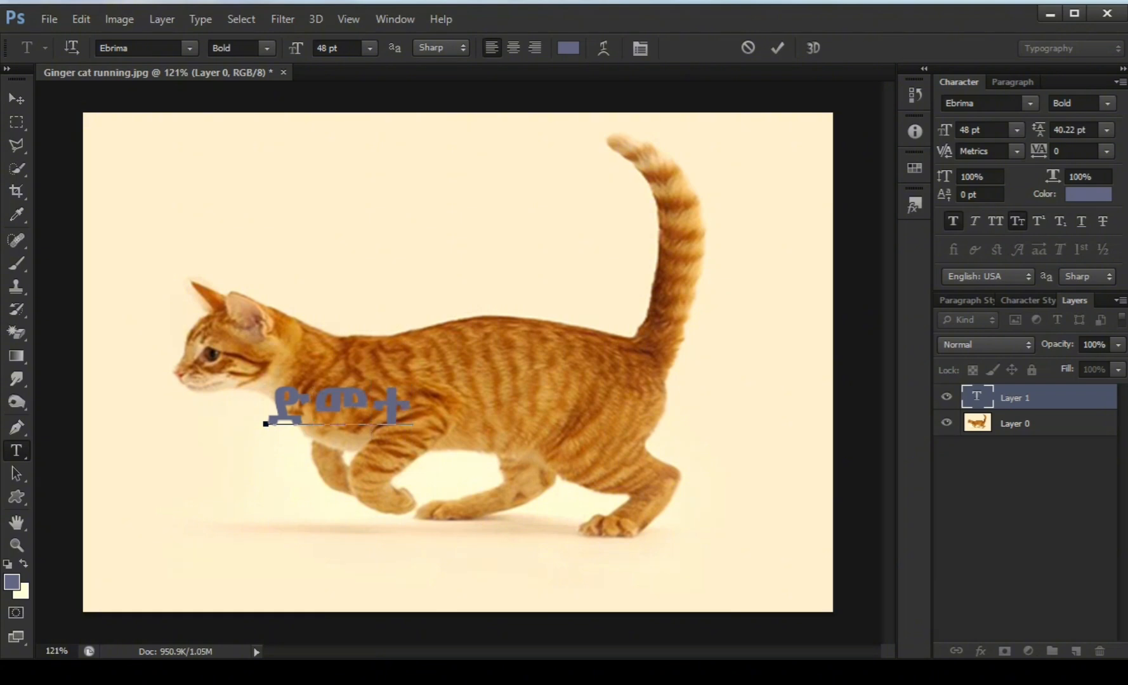
type("ት")
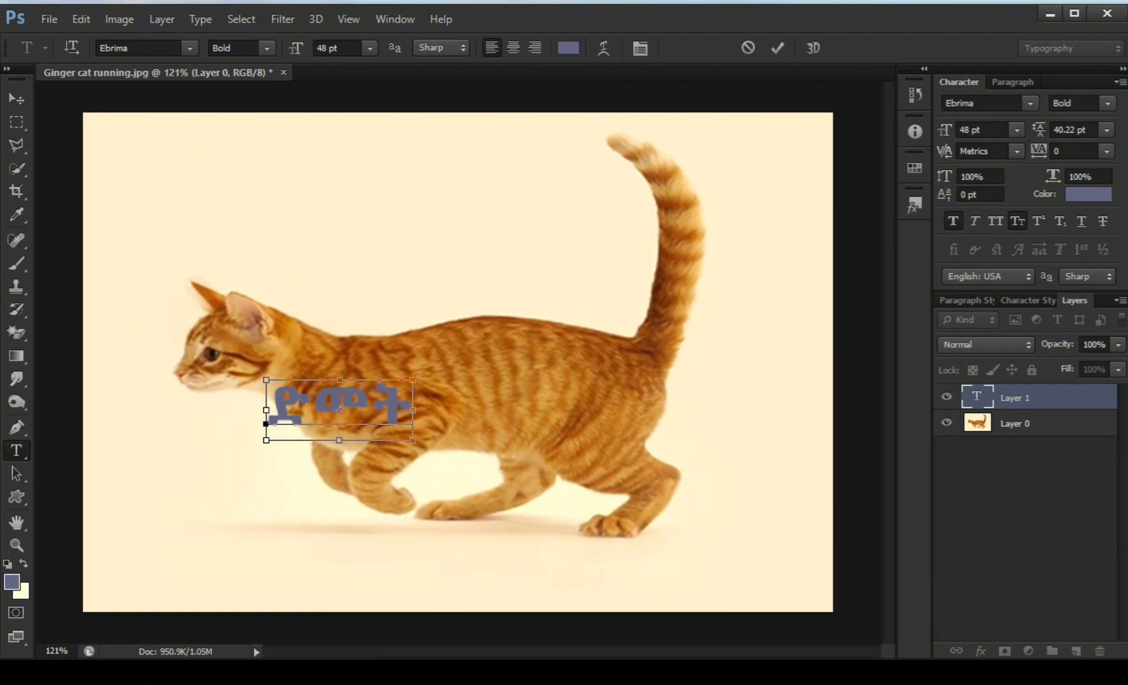
Enlarge the text to about 235 pt and position it across the cat's body and legs.
left_click_drag(411, 433, 692, 560)
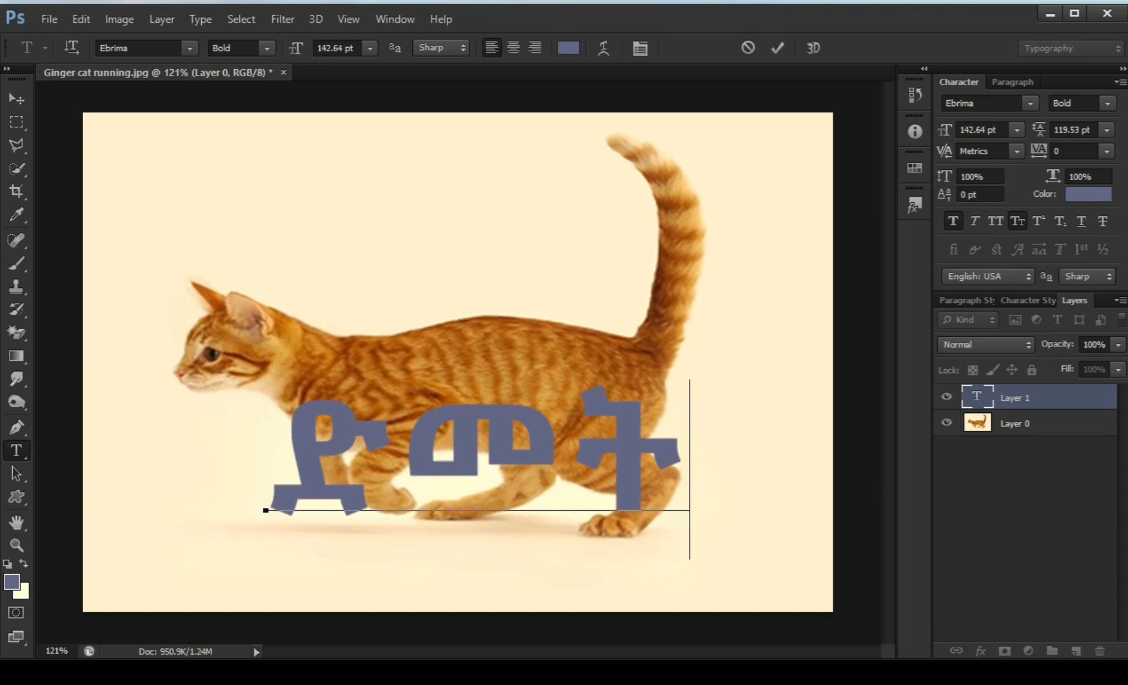
scroll(692, 558, "down", 3)
left_click_drag(635, 511, 672, 498)
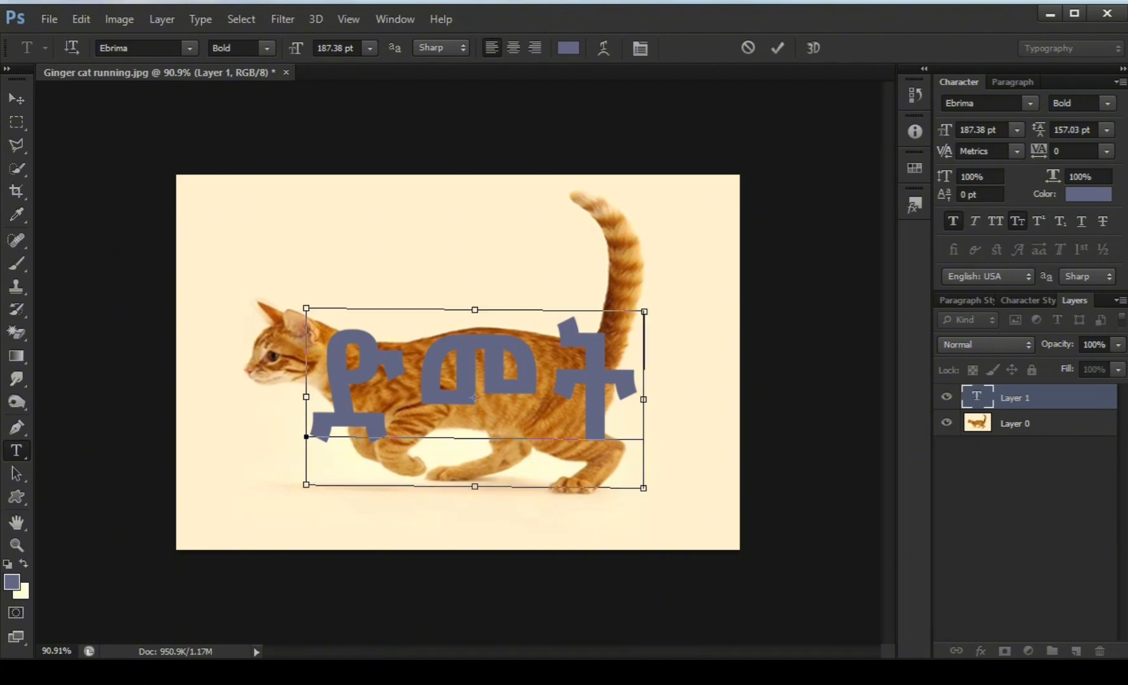
left_click_drag(643, 489, 656, 533)
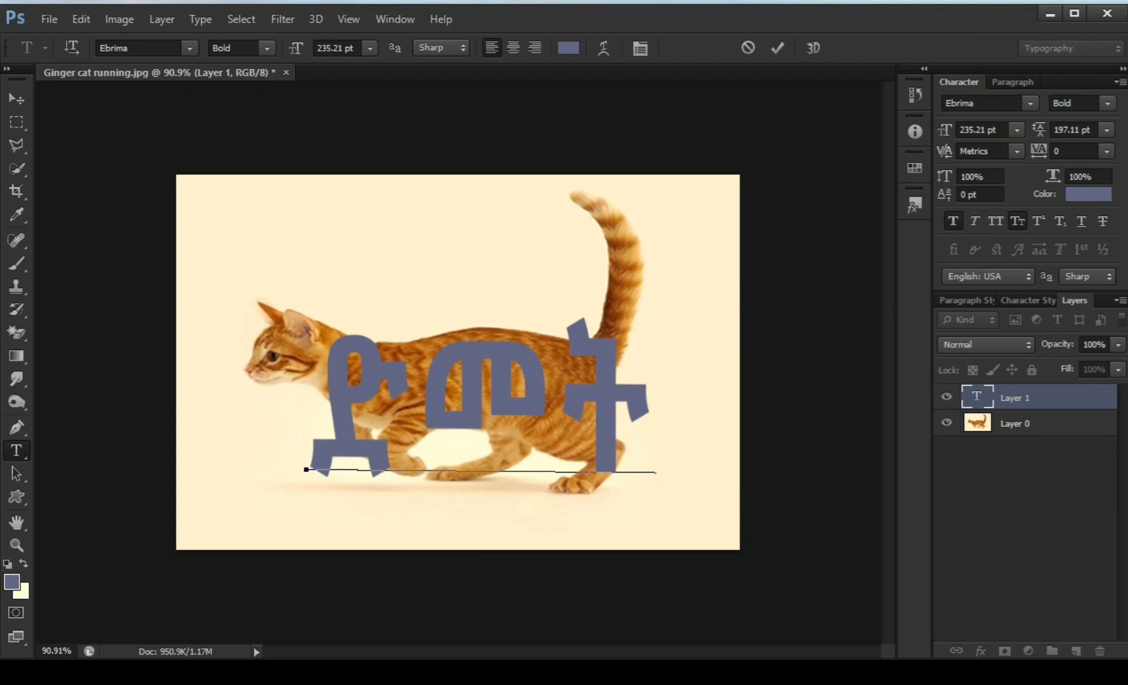
Set the text colour to white, #ffffff.
scroll(458, 363, "down", 1)
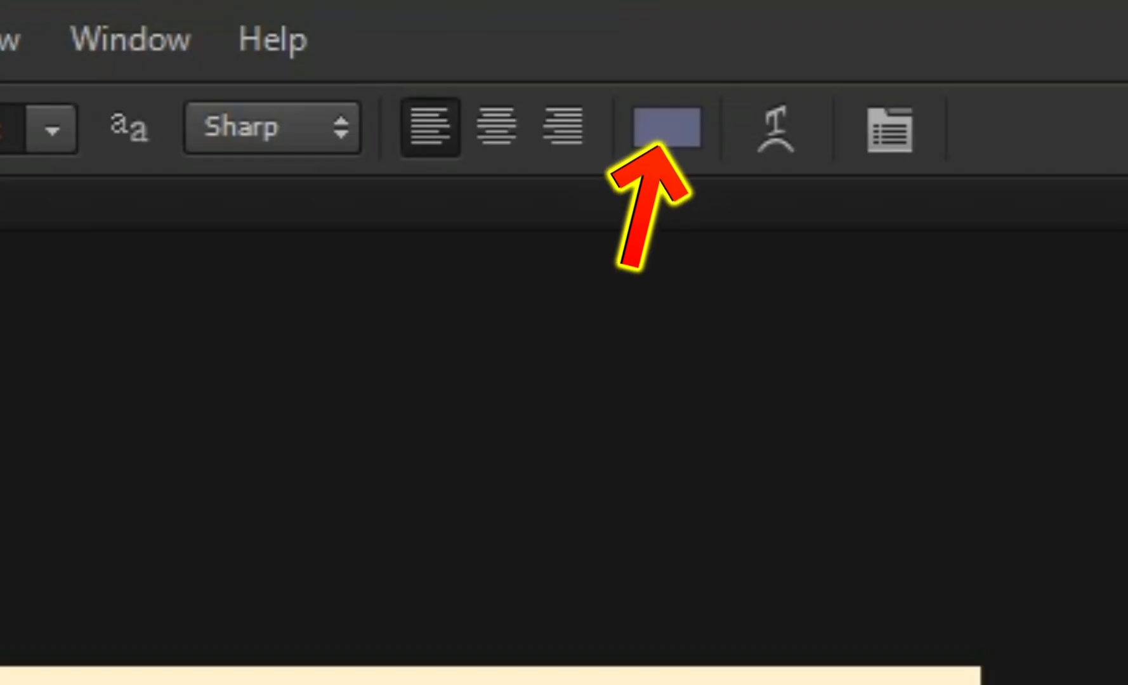
left_click(569, 47)
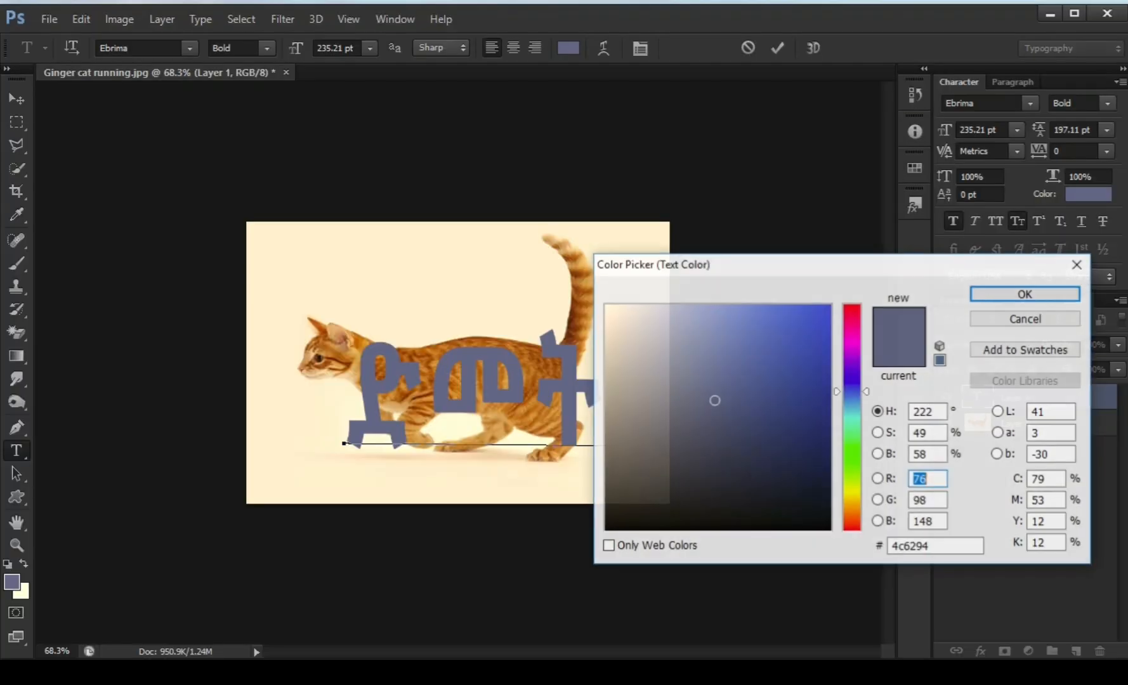
left_click(606, 306)
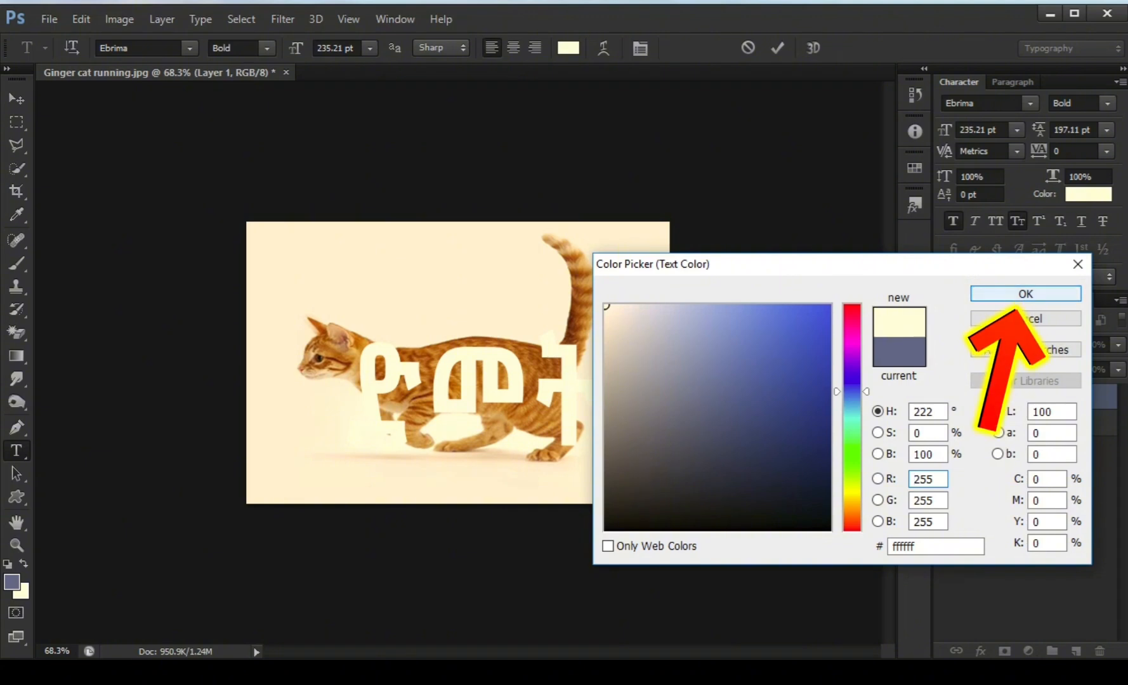
left_click(1026, 294)
scroll(458, 362, "up", 1)
scroll(458, 363, "up", 1)
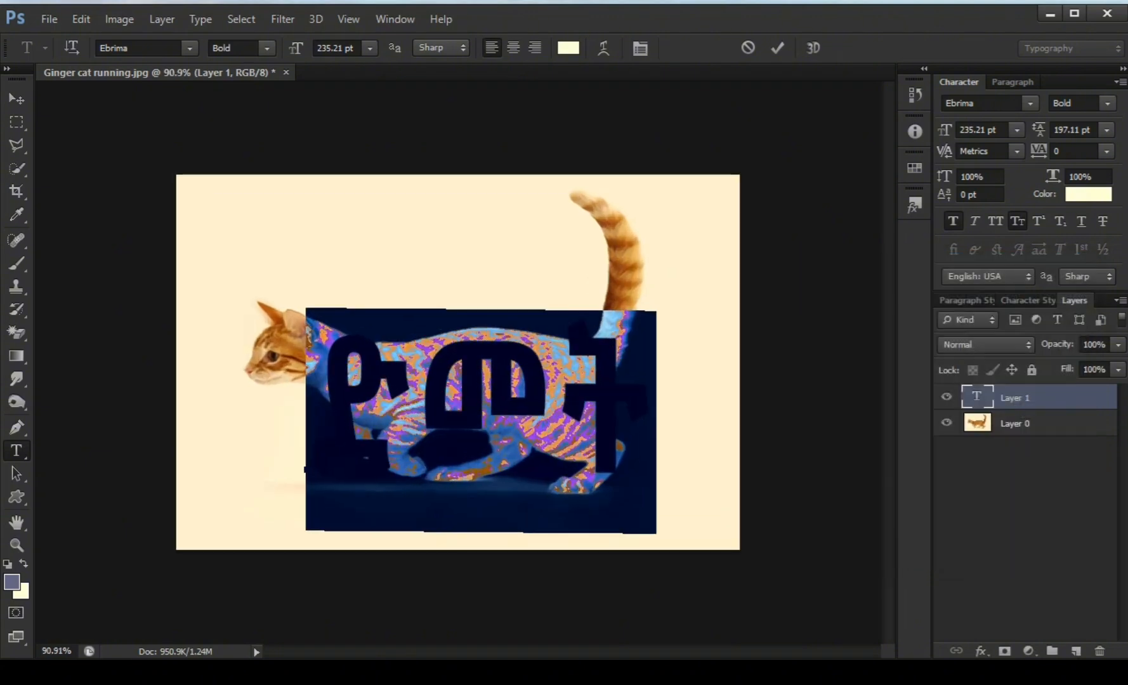
left_click(557, 413)
scroll(458, 362, "up", 3)
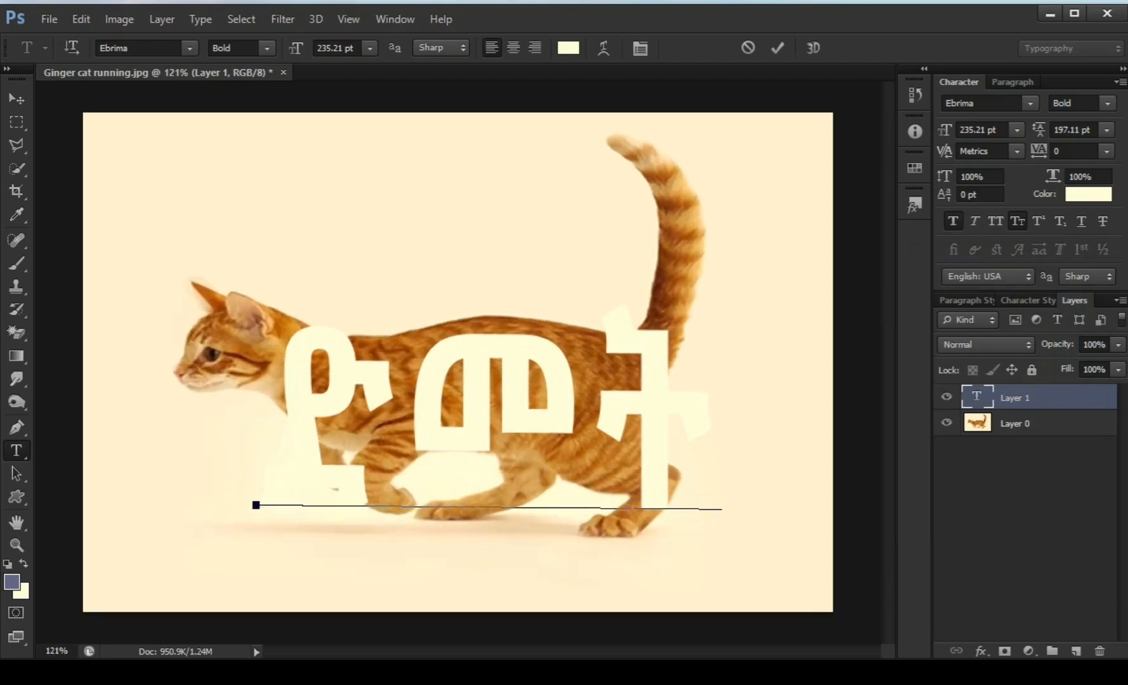
Duplicate Layer 0 within the same document as Layer 0 copy.
left_click(1015, 423)
right_click(1033, 423)
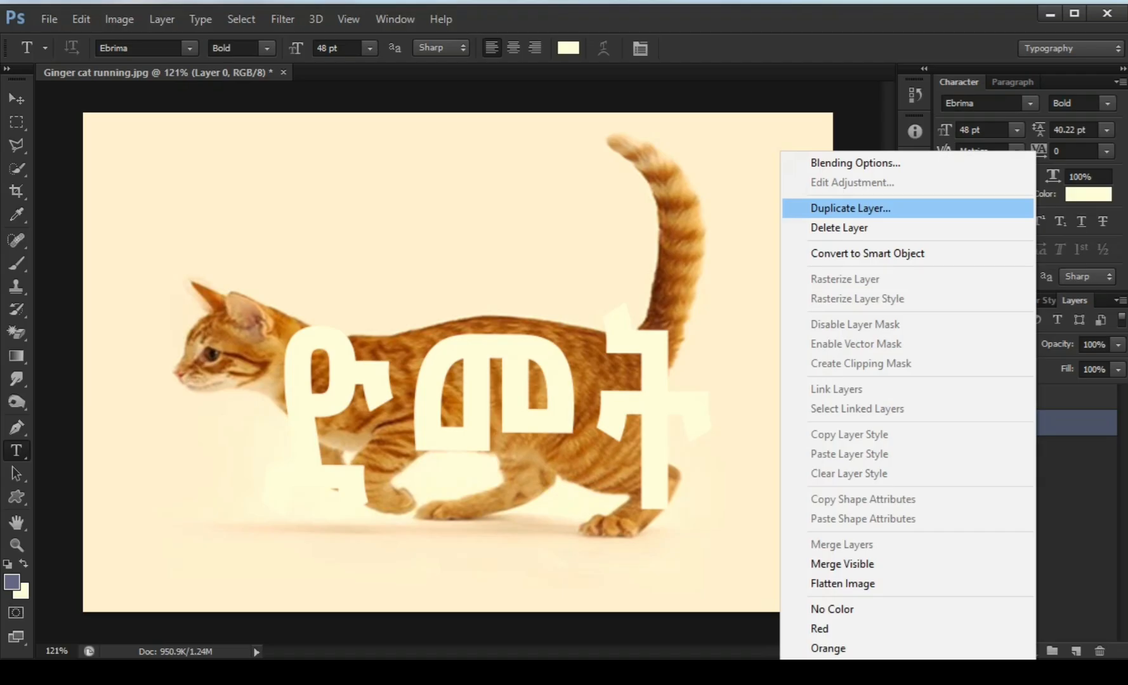
left_click(564, 140)
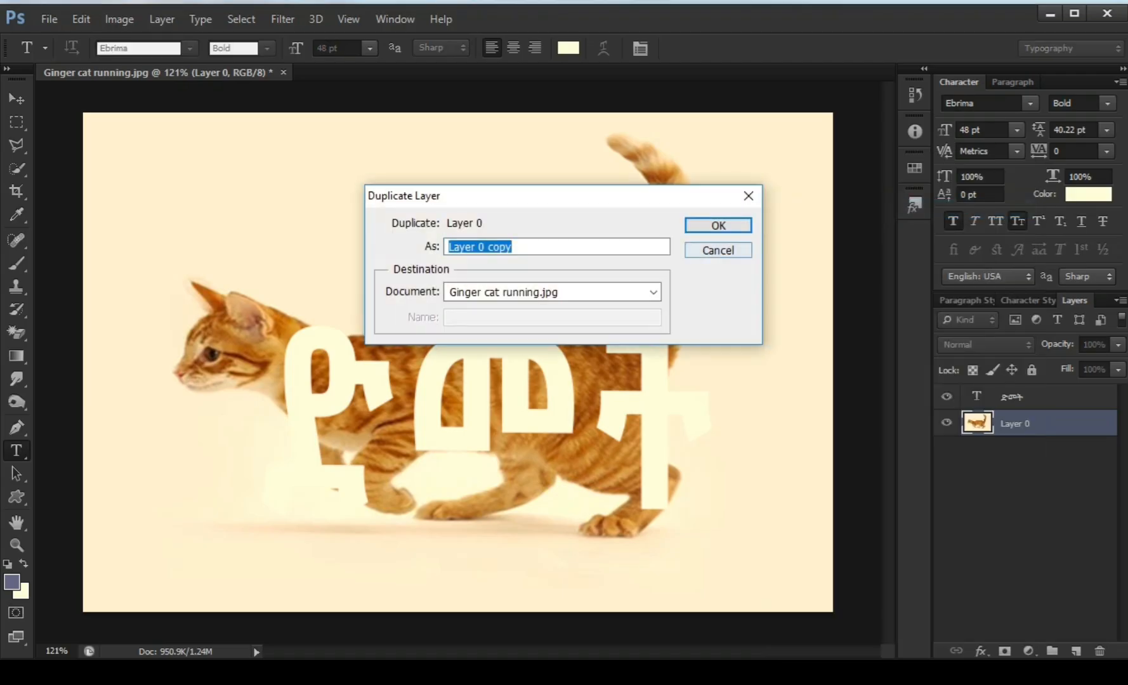
left_click(712, 226)
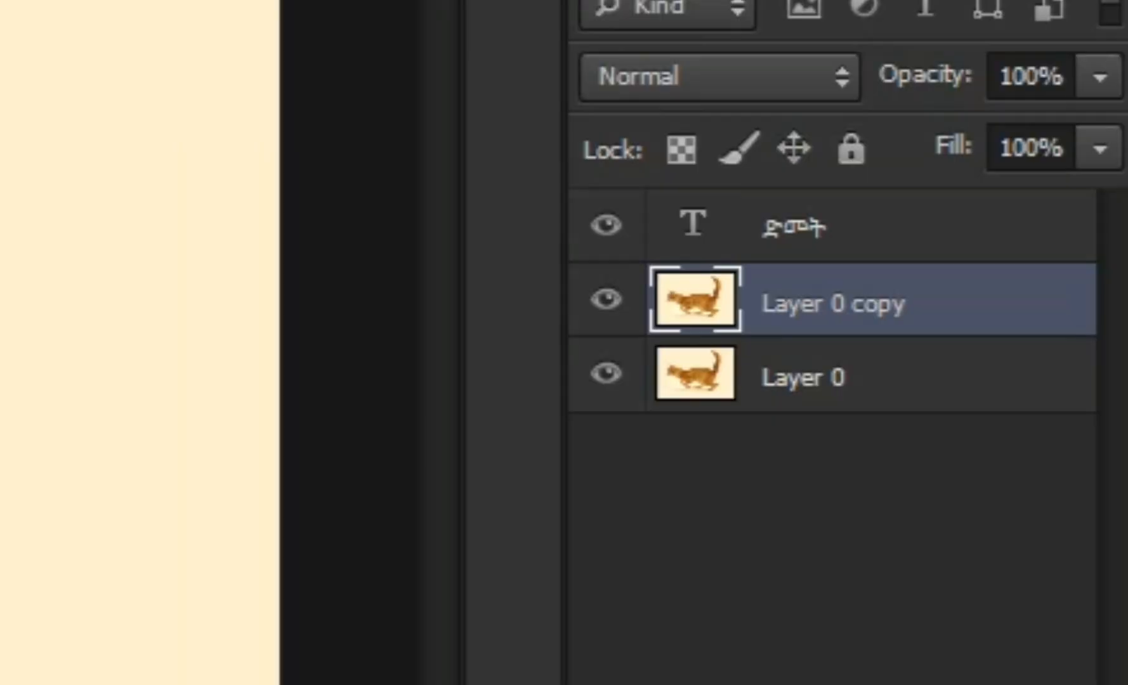
Move Layer 0 copy above the text layer and clip it to the text with a clipping mask.
left_click_drag(695, 299, 696, 222)
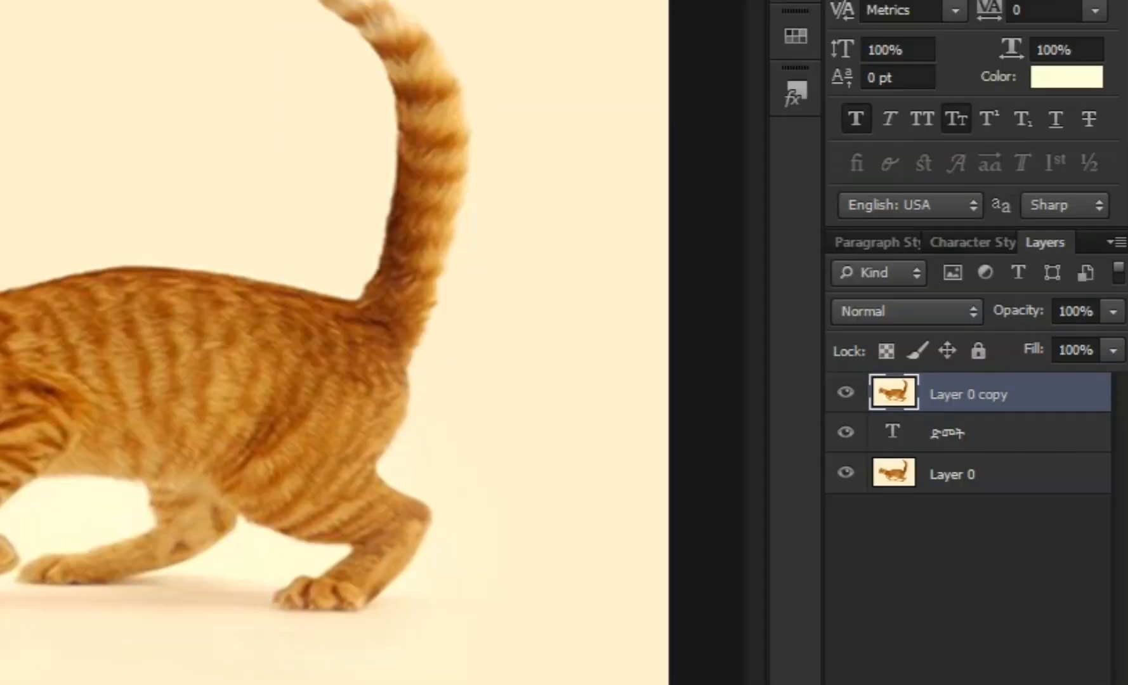
right_click(978, 395)
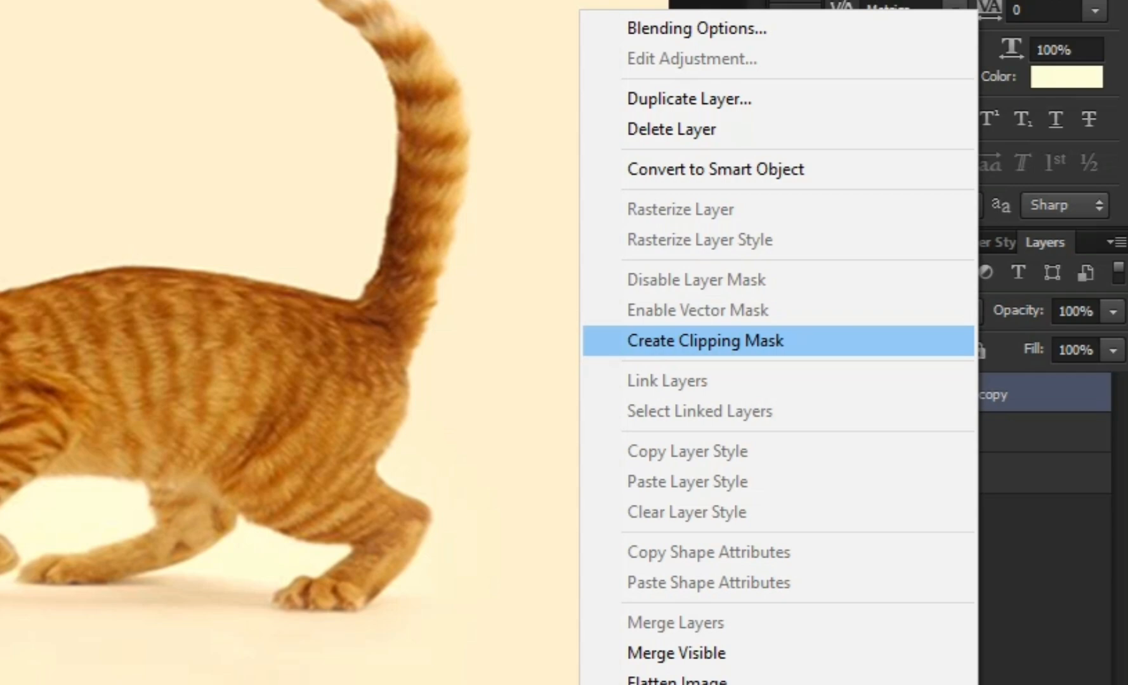
left_click(705, 341)
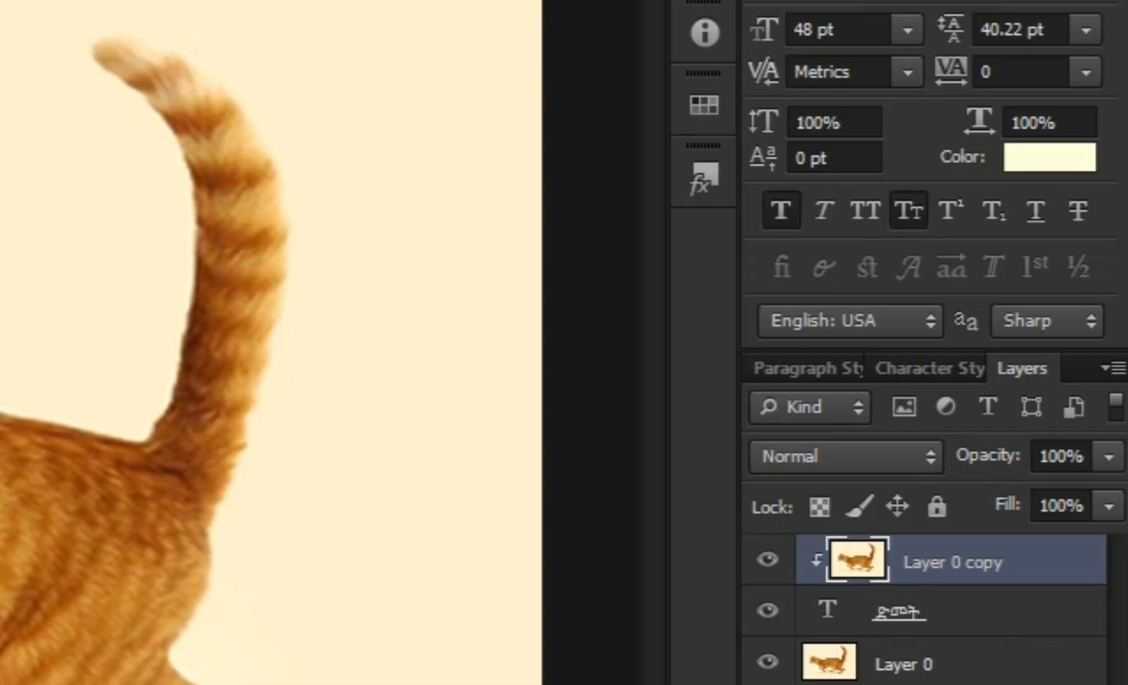
Add a Stroke layer style, 3 px outside, to the text layer, keeping the cat in view.
left_click(1013, 423)
right_click(955, 610)
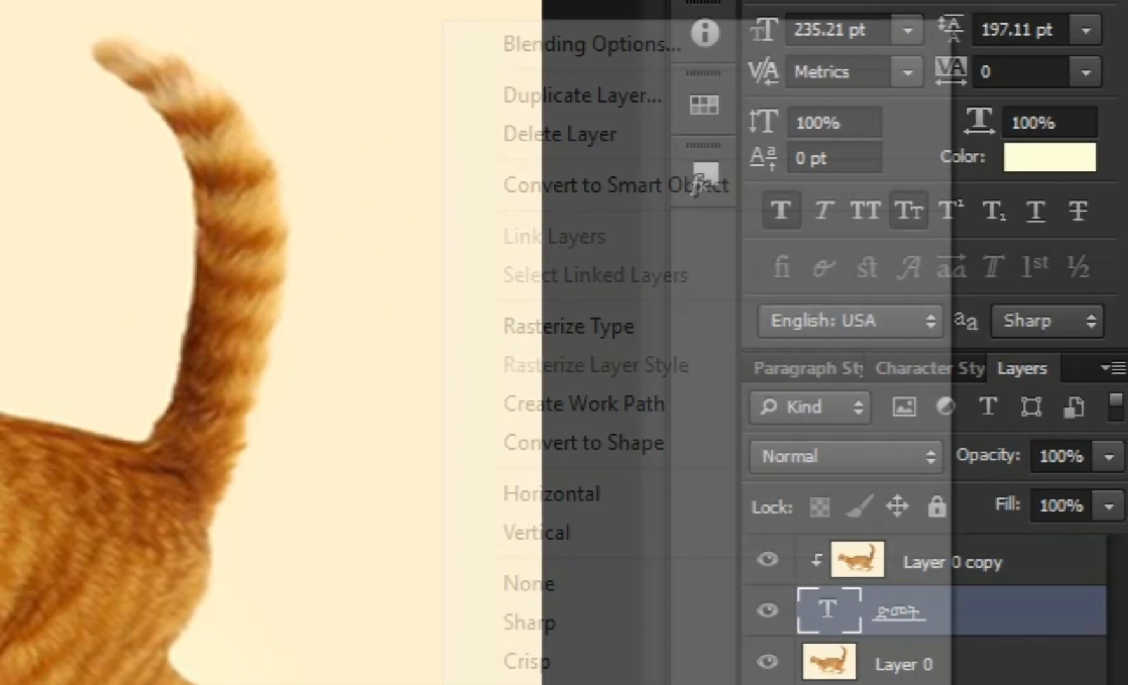
left_click(580, 43)
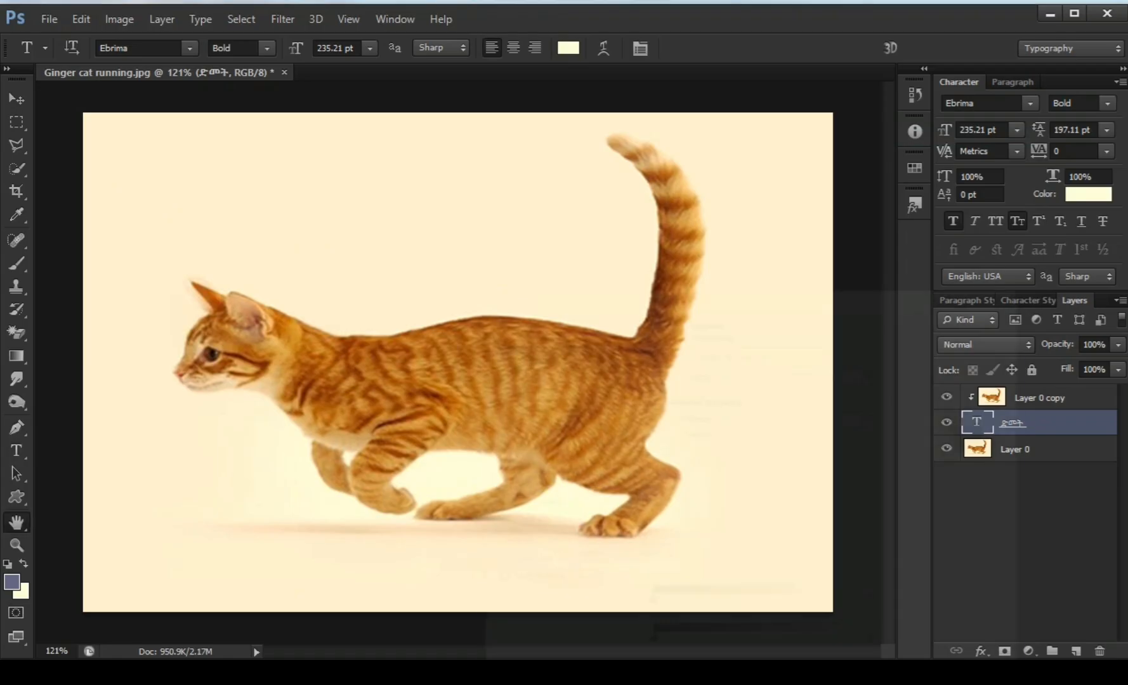
left_click_drag(571, 293, 700, 105)
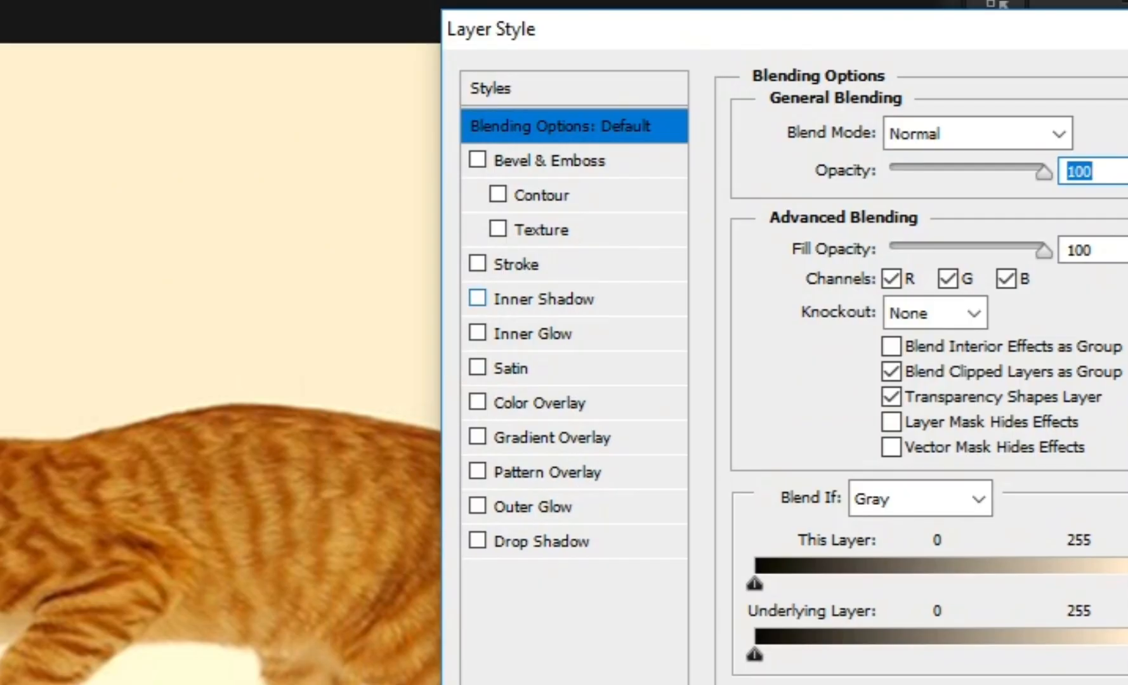
left_click(622, 236)
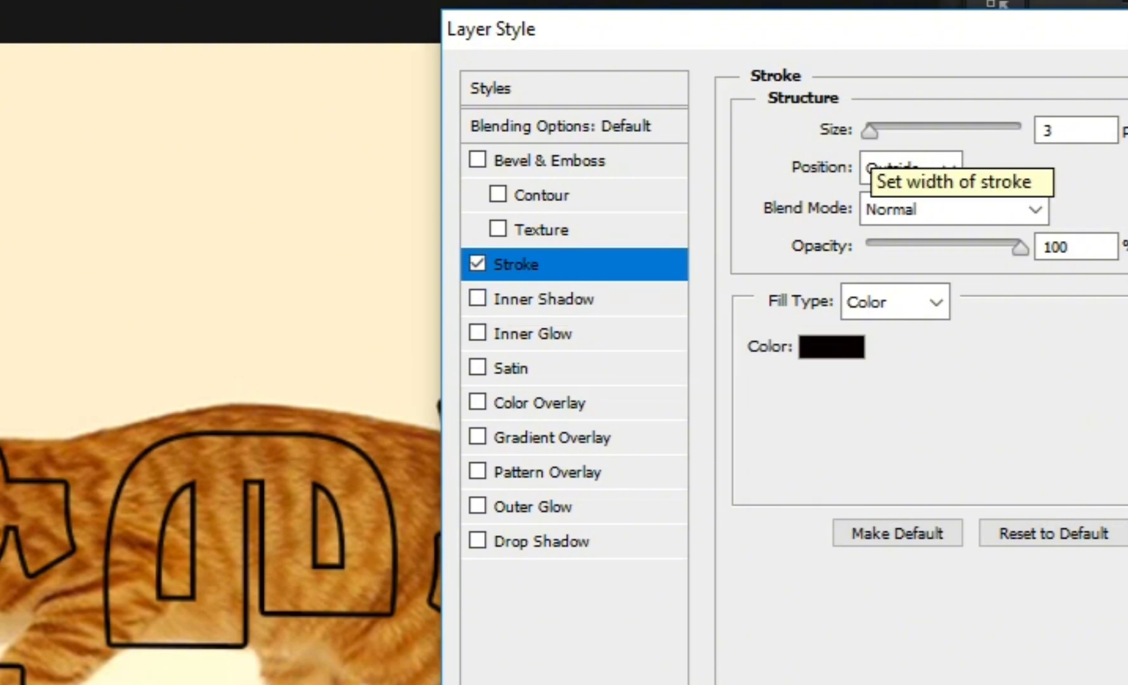
Set the text stroke's colour to a muted orange, #da9a5a.
left_click(832, 347)
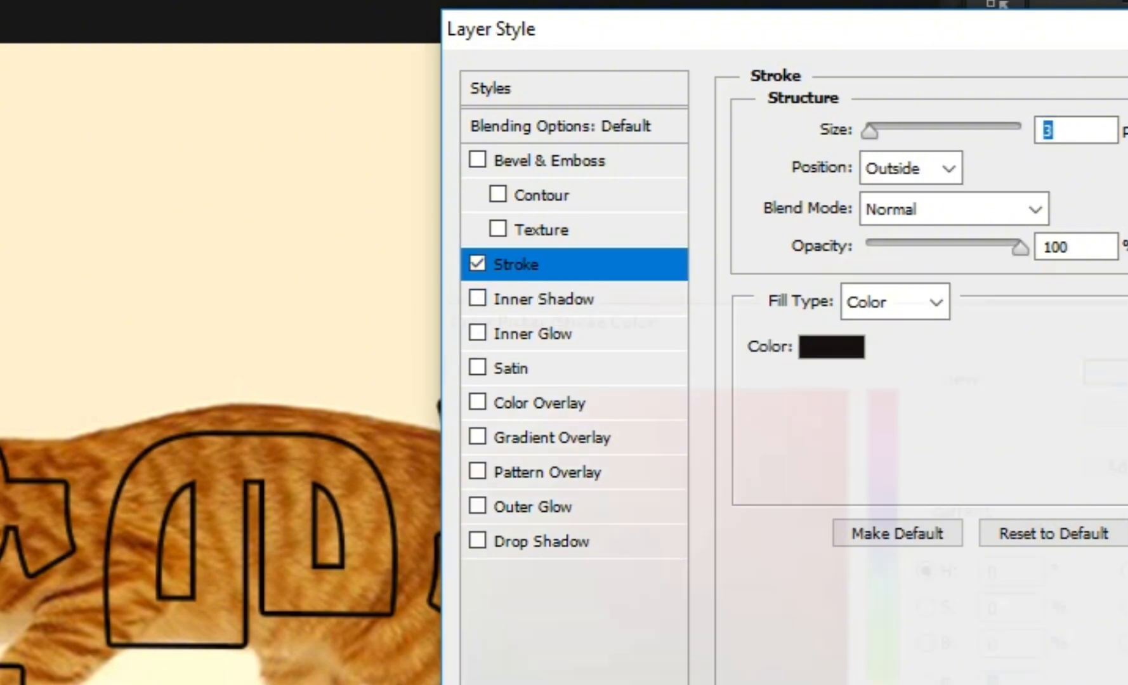
left_click(380, 457)
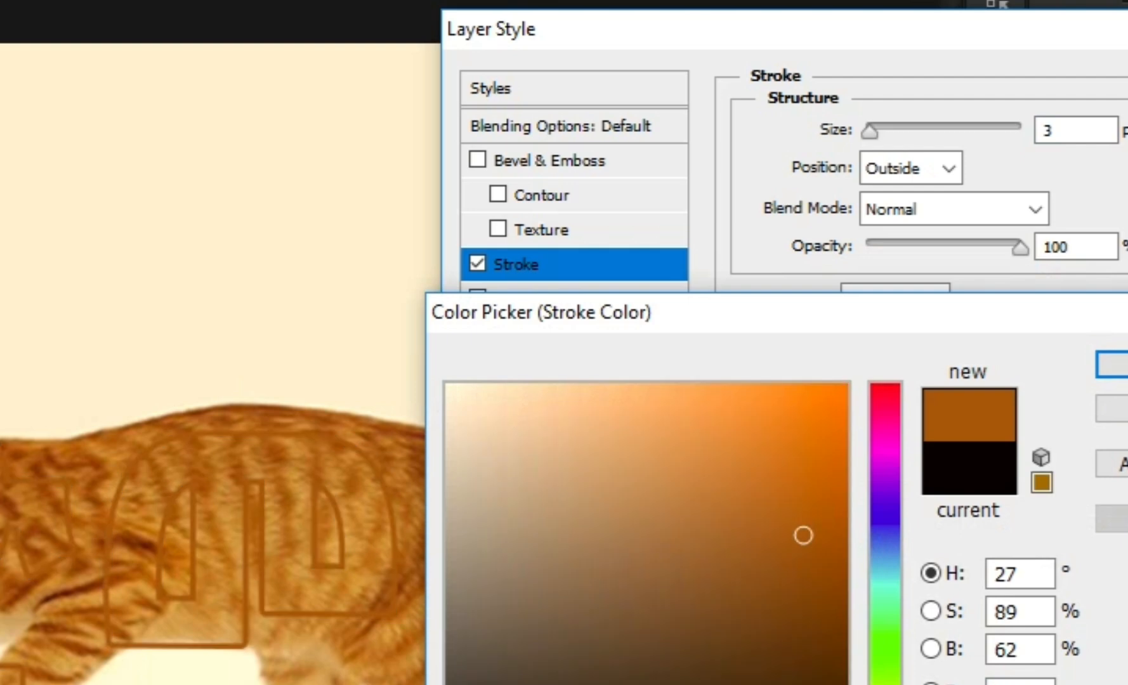
left_click(688, 454)
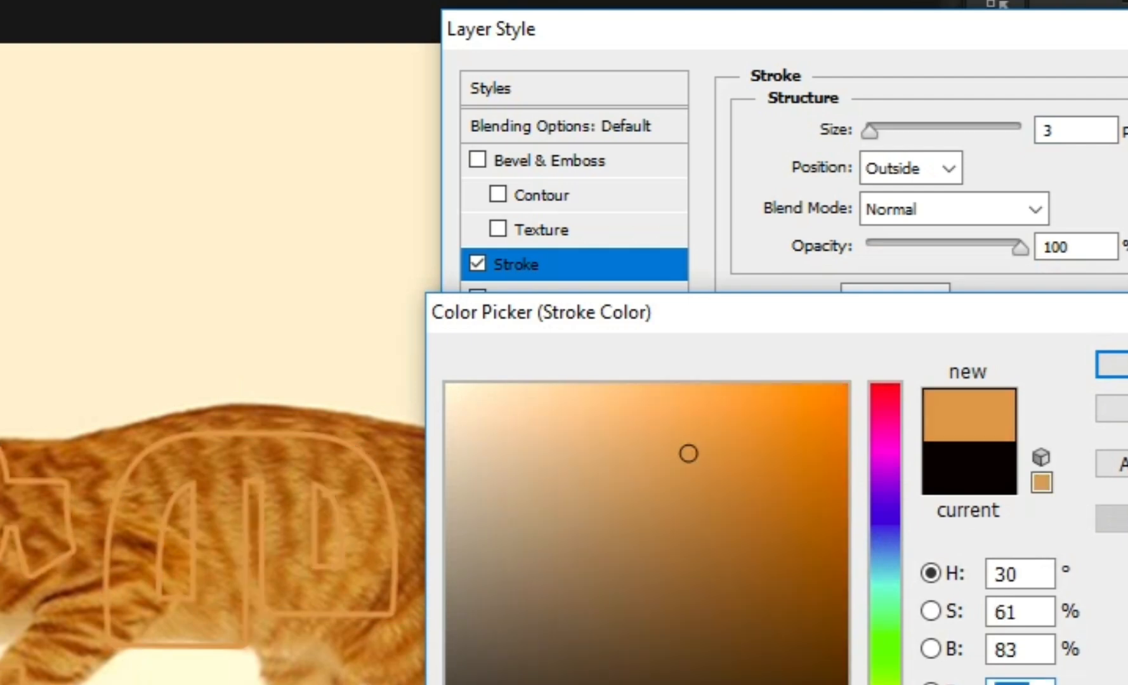
left_click(703, 385)
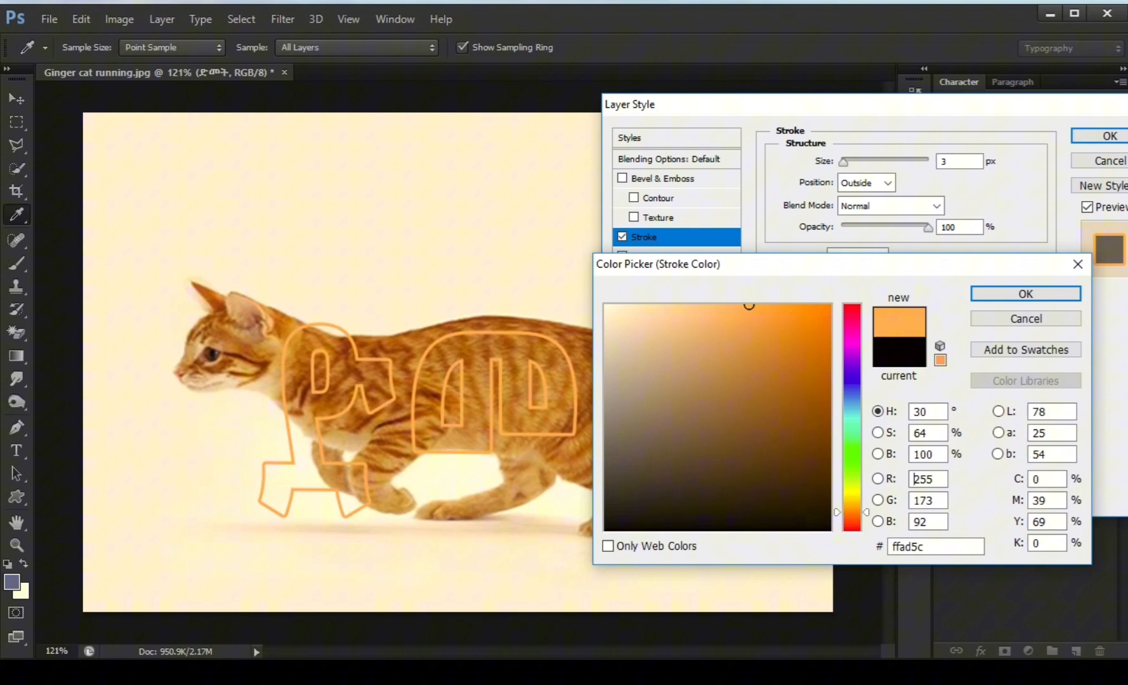
left_click(683, 439)
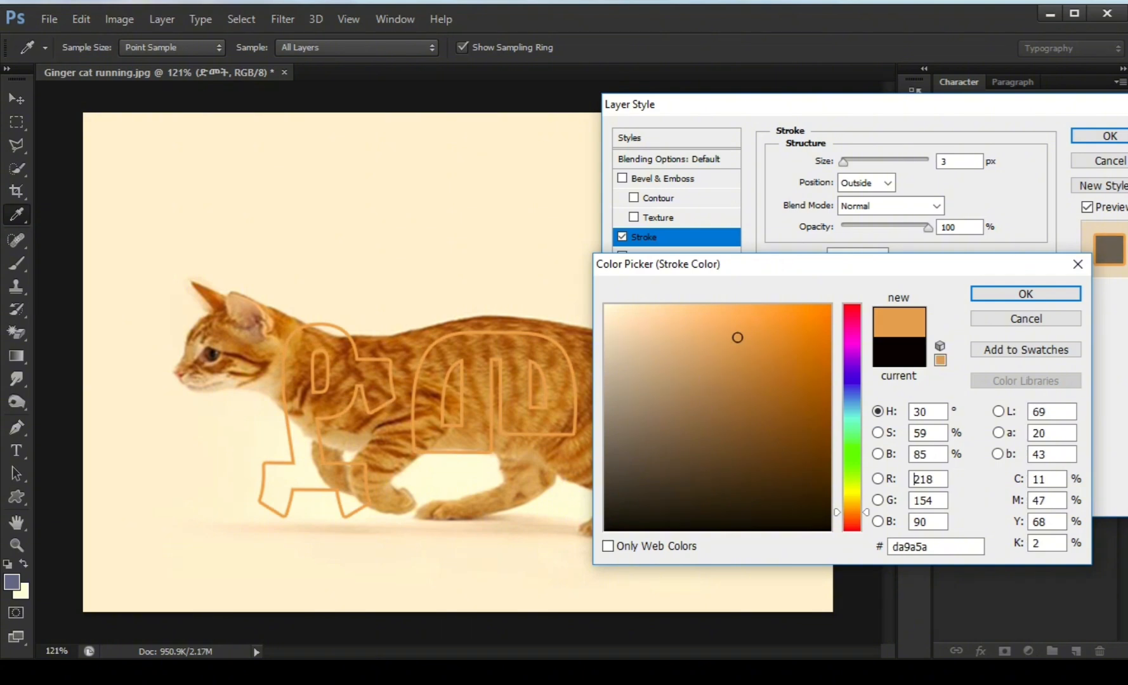
left_click(1127, 372)
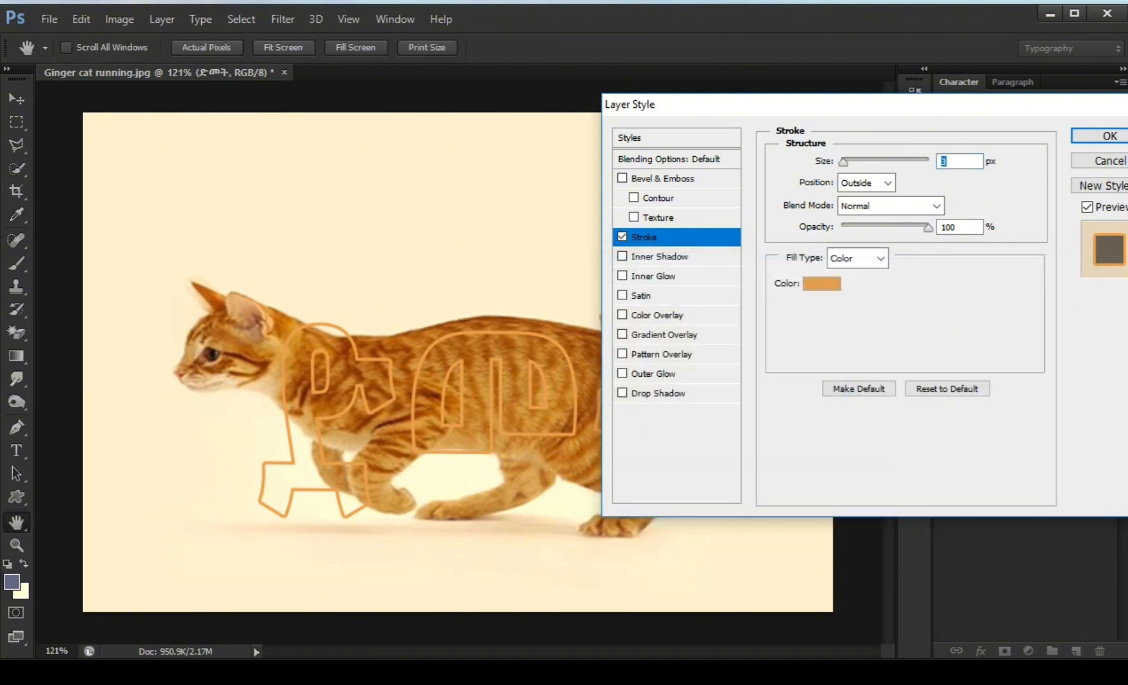
Change the stroke colour to pale peach, #ffe0bc, and apply the layer style to the text.
left_click(821, 284)
left_click_drag(792, 314, 831, 304)
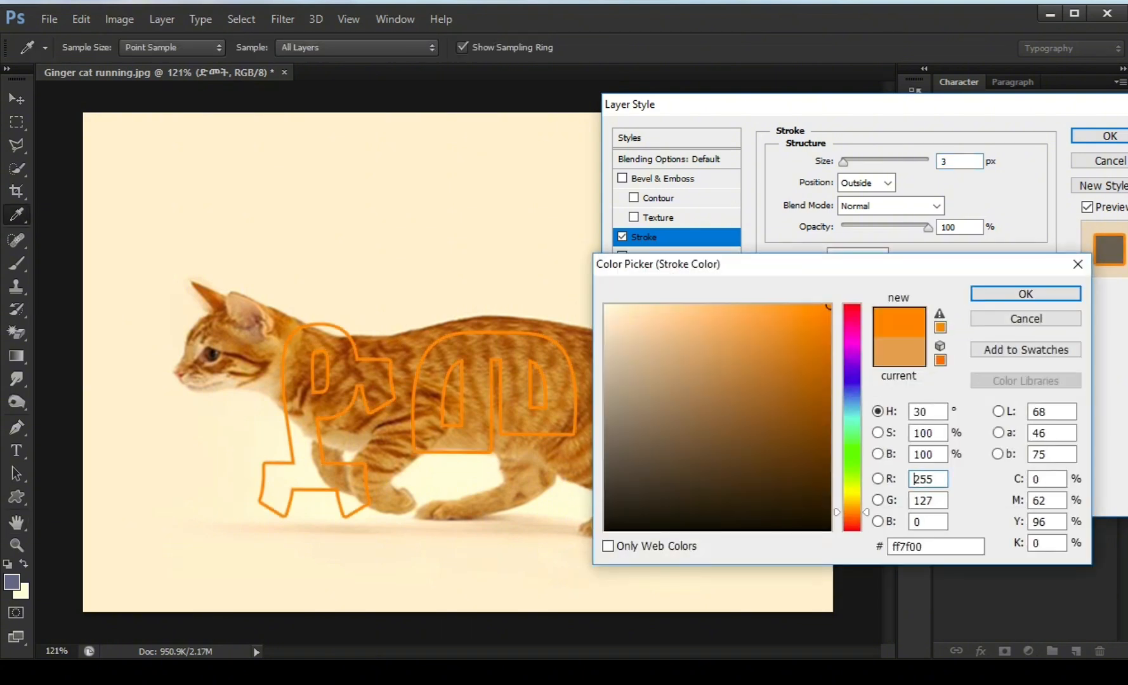
left_click(467, 397)
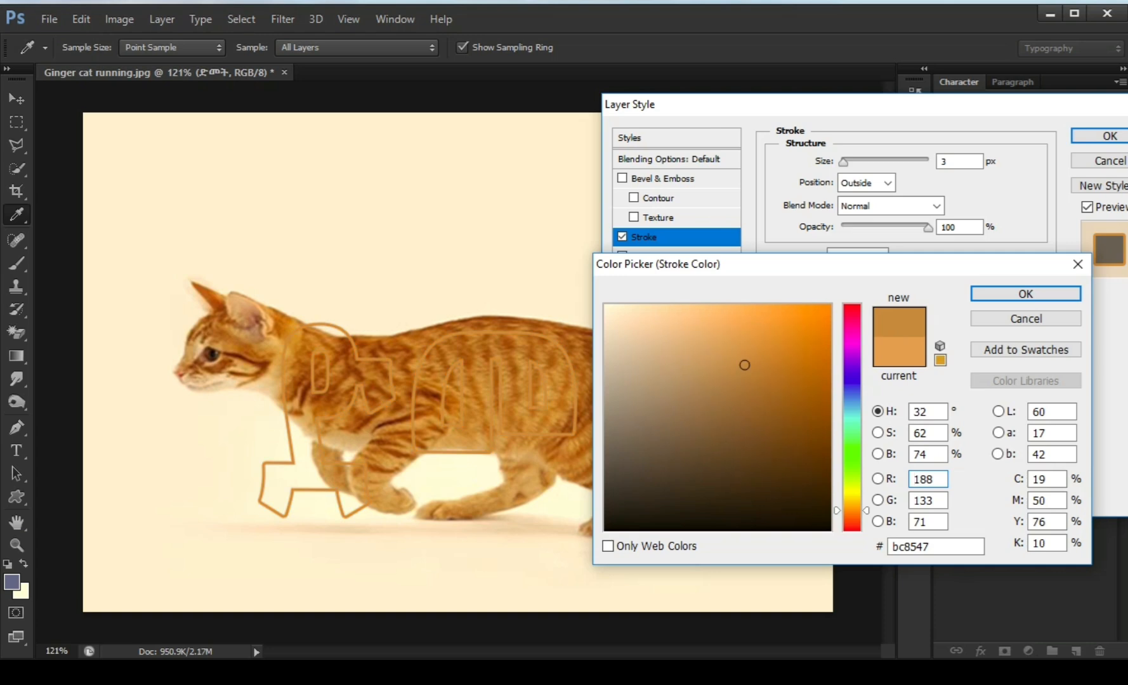
left_click(664, 305)
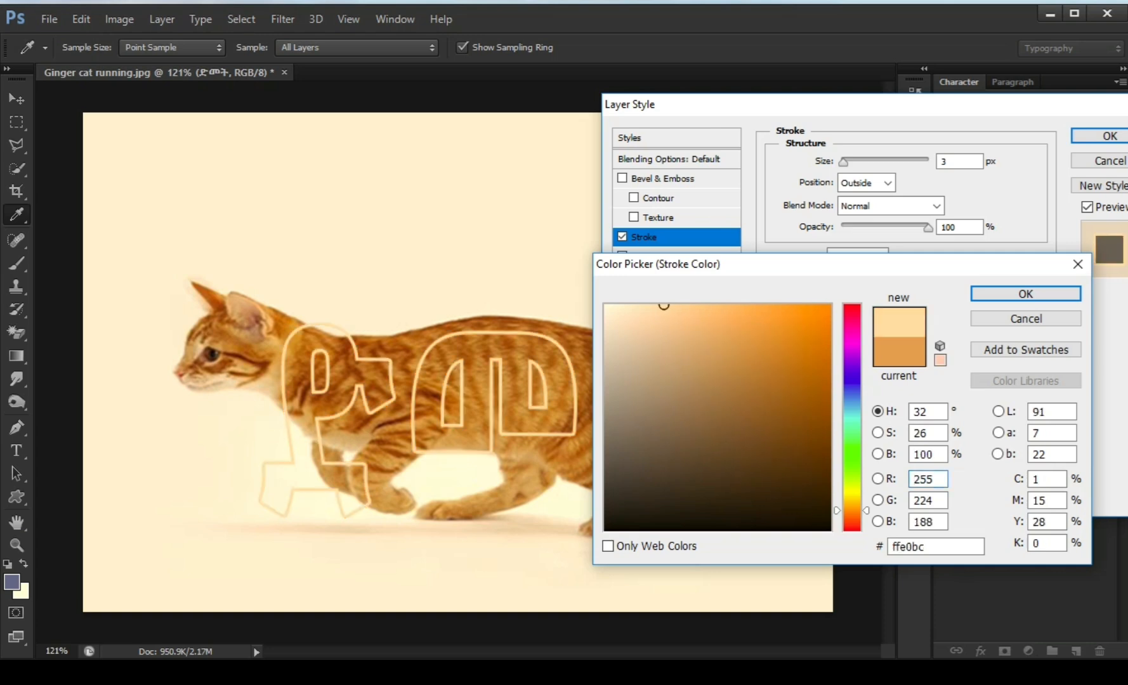
key("Return")
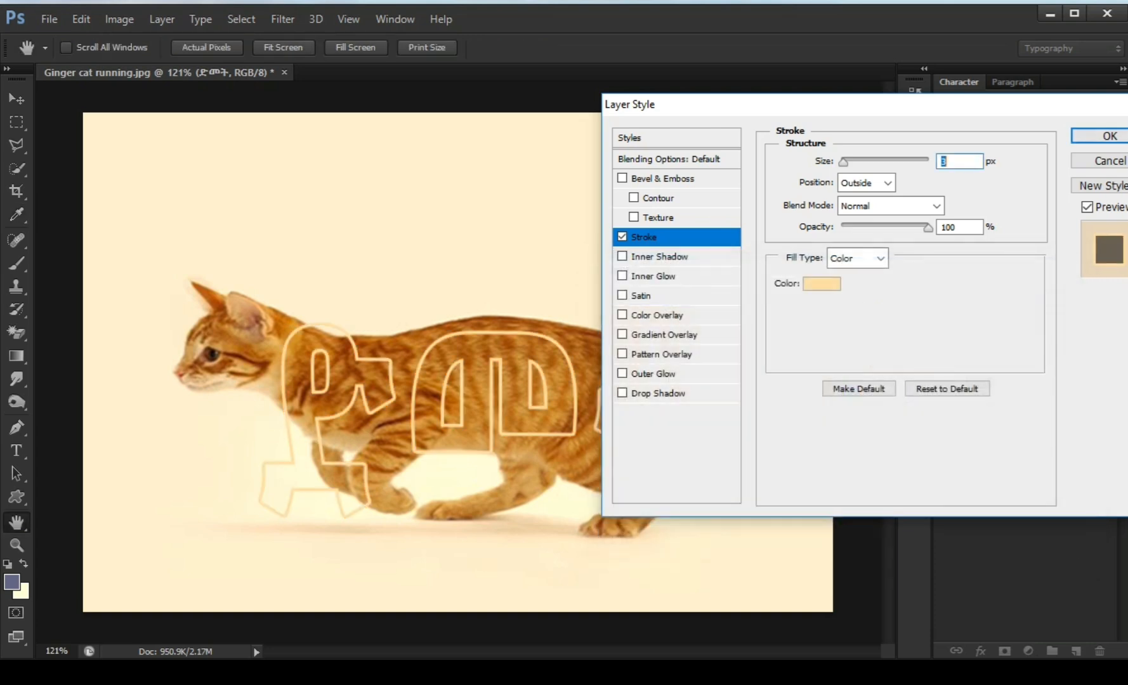
left_click(1107, 136)
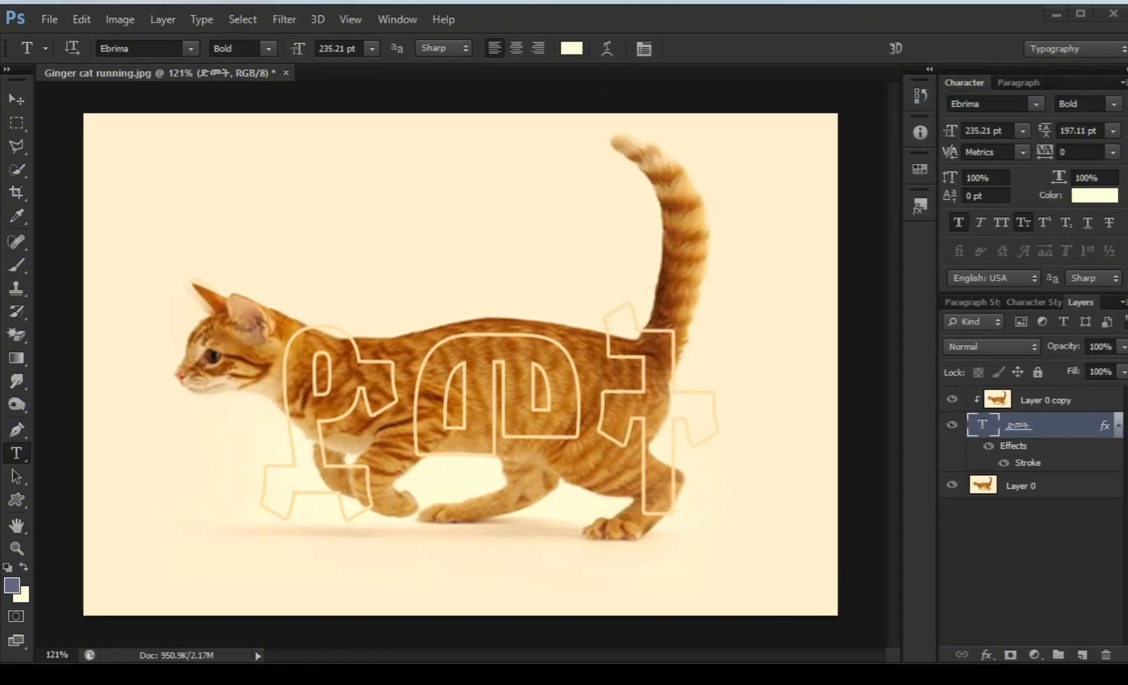
On Layer 0, outline the cat's body and legs between neck and tail with the Polygonal Lasso, delete that area and deselect.
left_click(1041, 486)
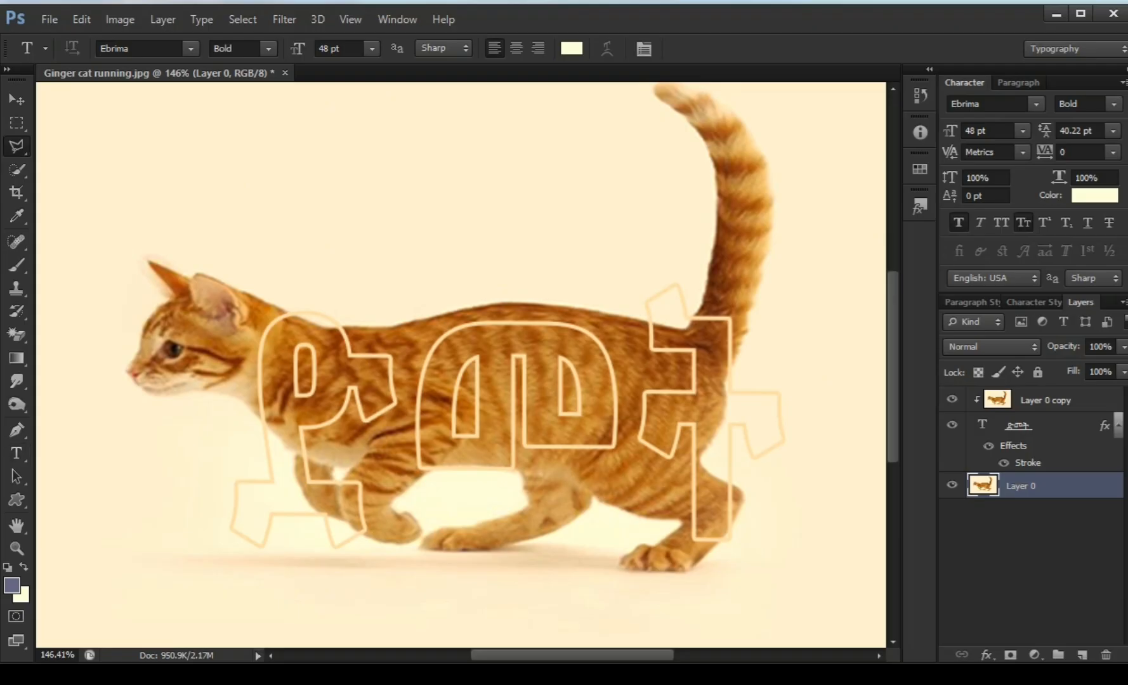
left_click(42, 140)
scroll(461, 365, "down", 2)
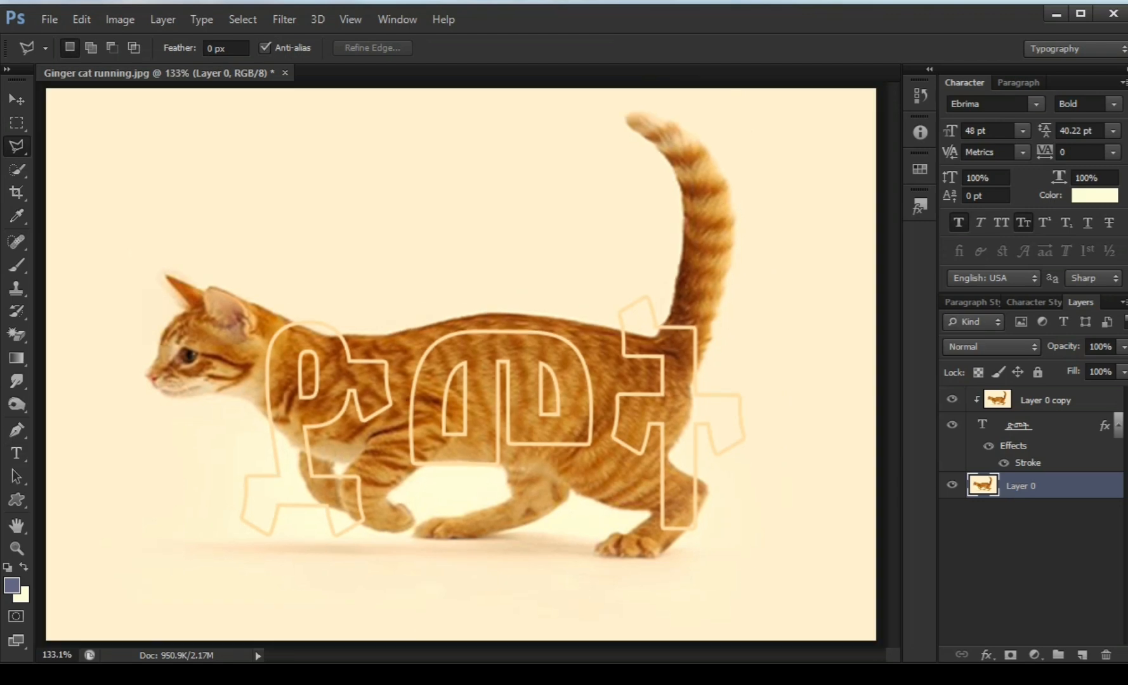
scroll(461, 365, "up", 2)
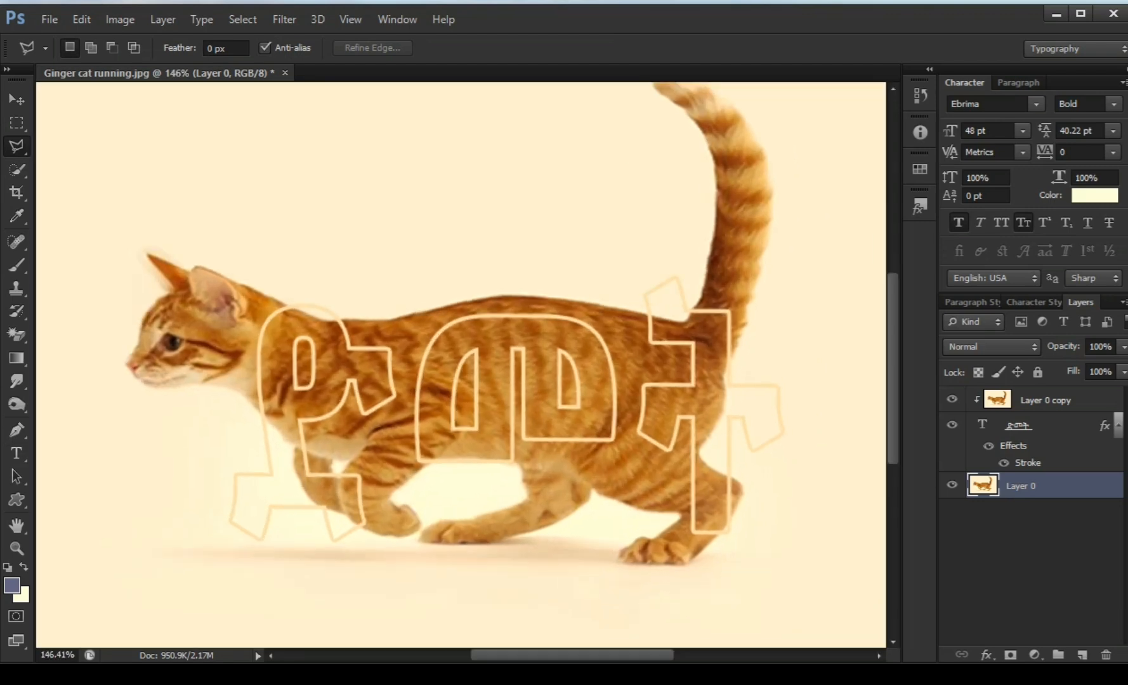
scroll(461, 365, "down", 2)
scroll(461, 365, "up", 1)
scroll(724, 422, "up", 1)
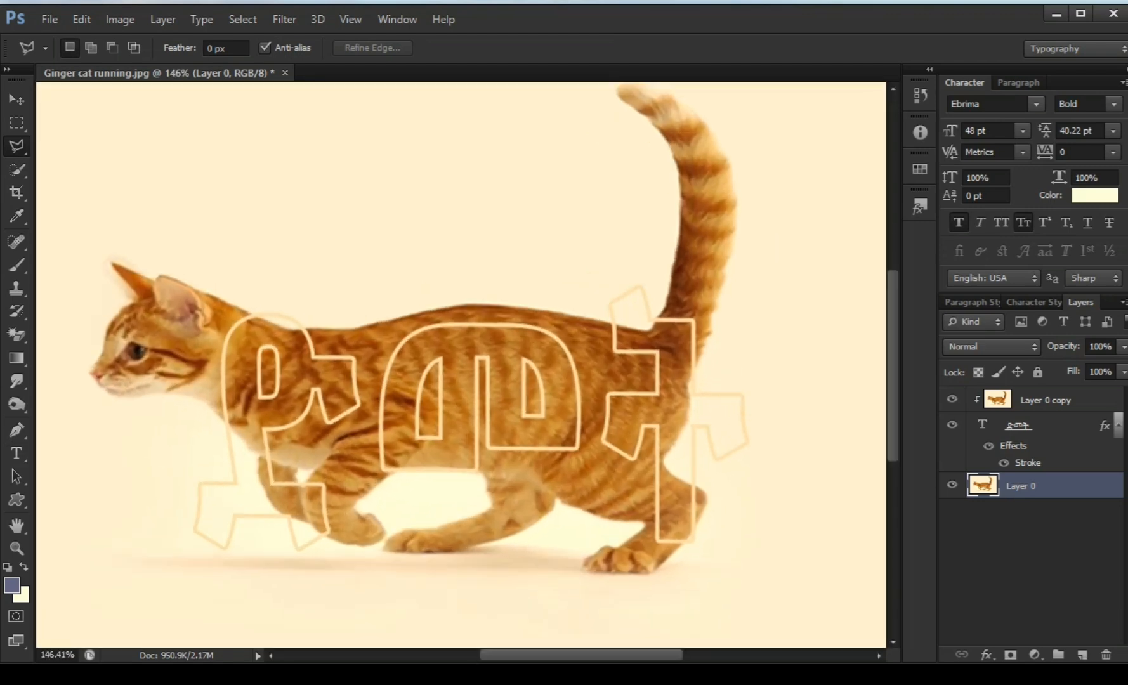
scroll(724, 438, "down", 3)
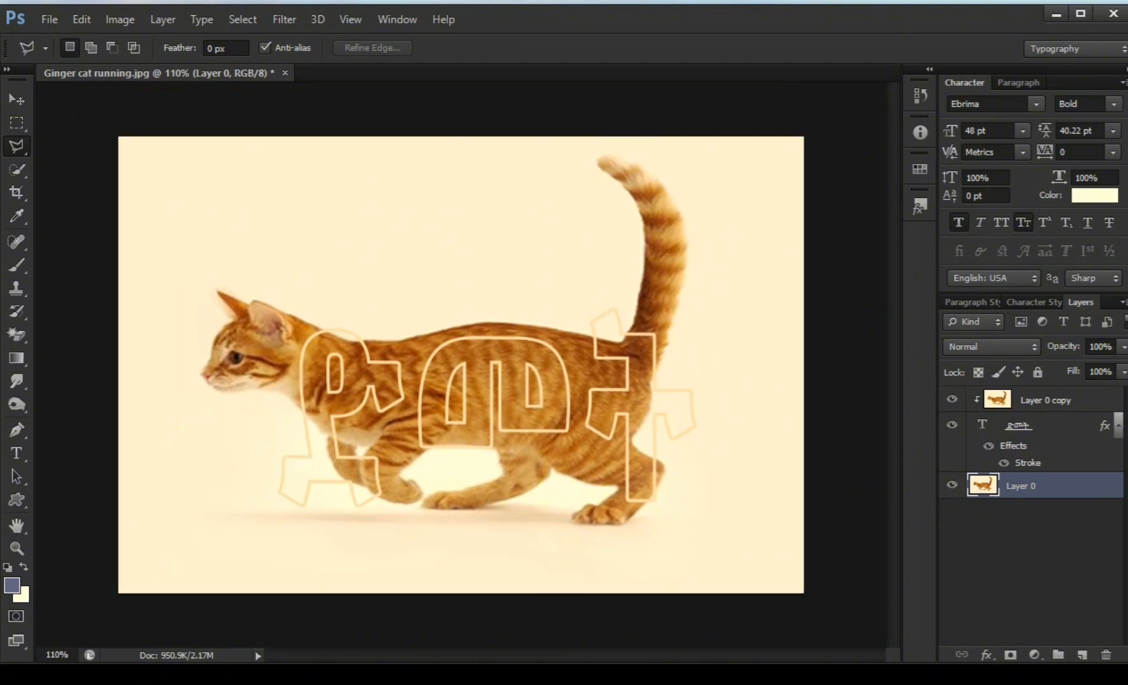
scroll(723, 438, "up", 2)
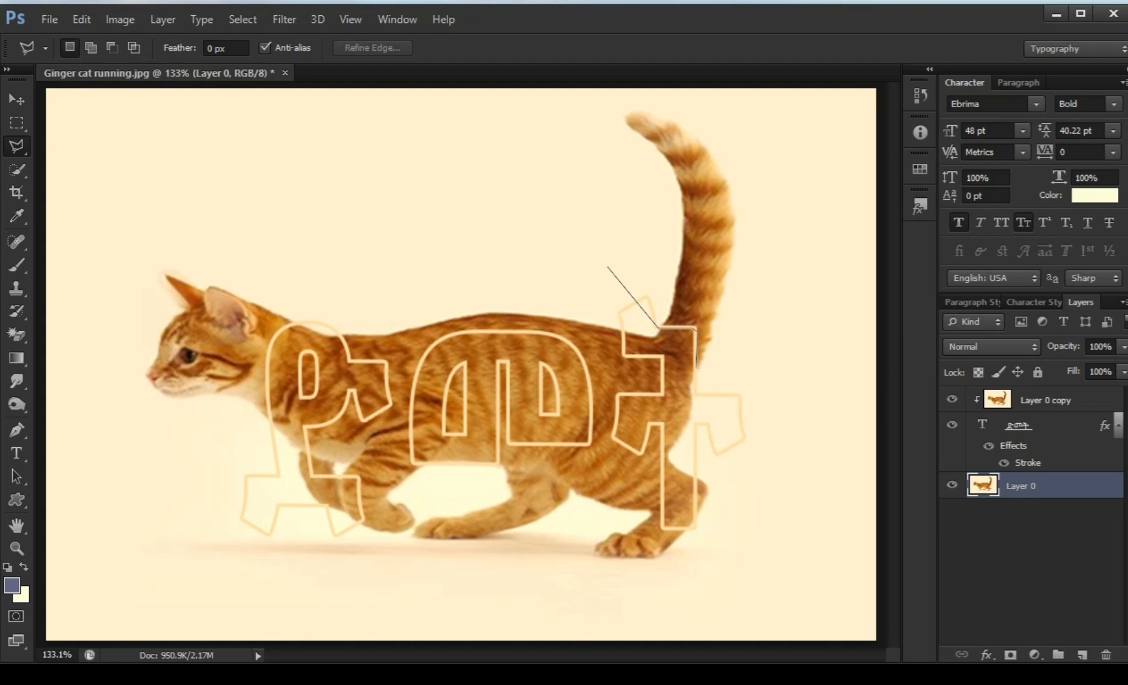
left_click(693, 392)
left_click(720, 505)
left_click(714, 584)
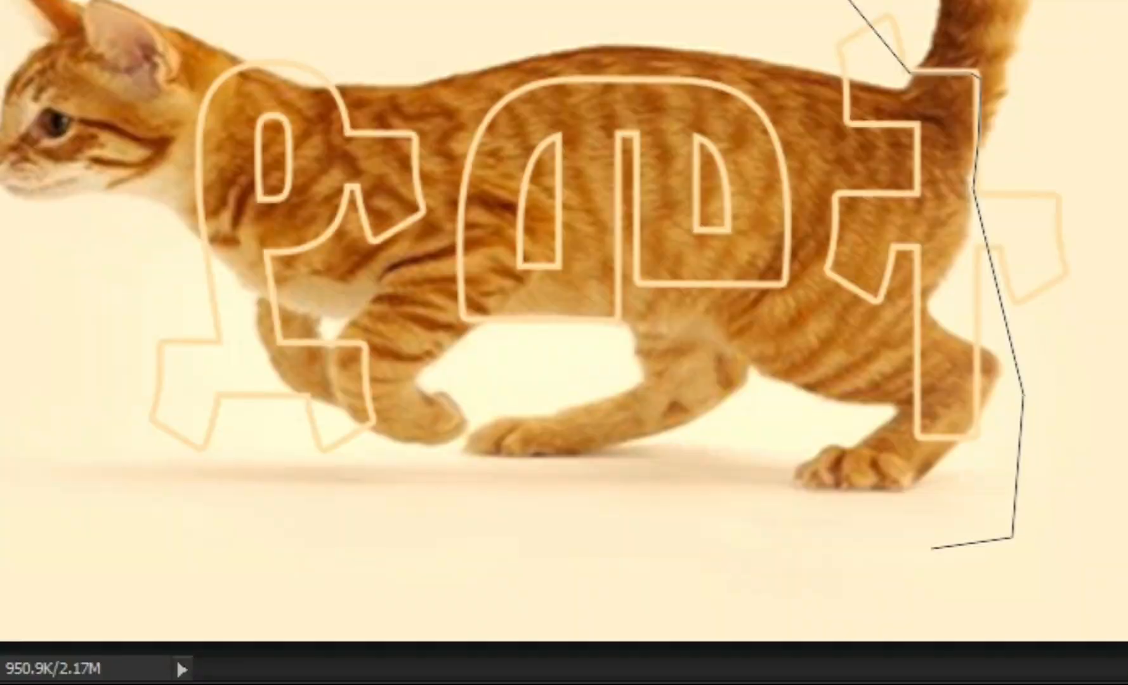
left_click(756, 577)
left_click(444, 581)
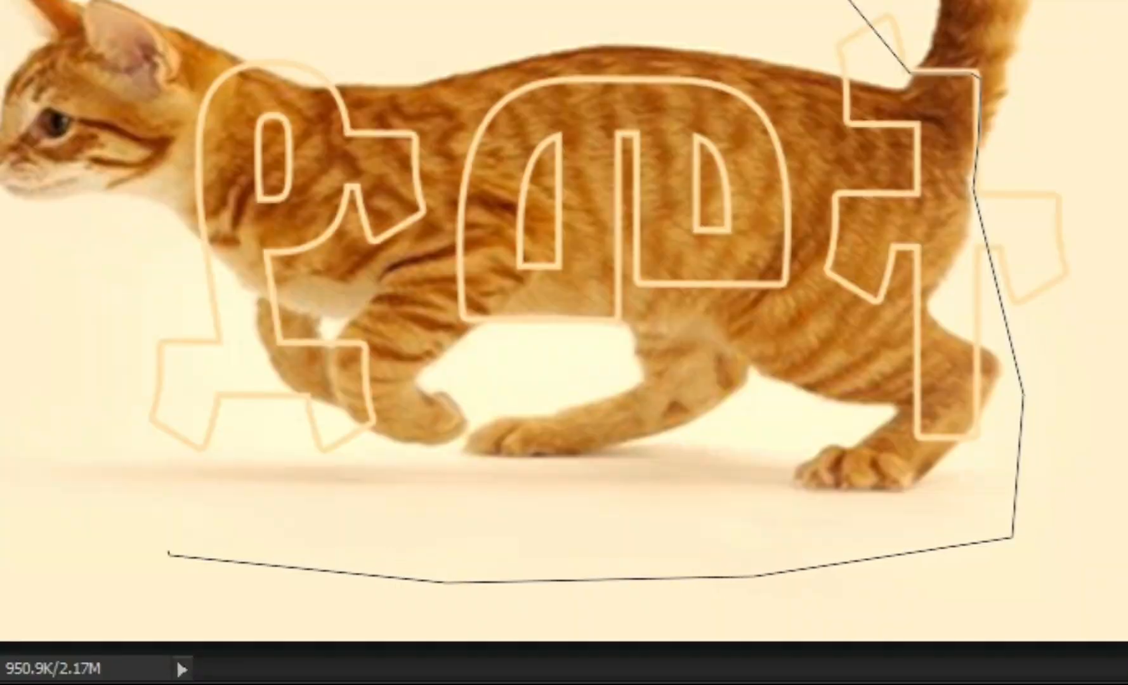
left_click(168, 554)
left_click(153, 419)
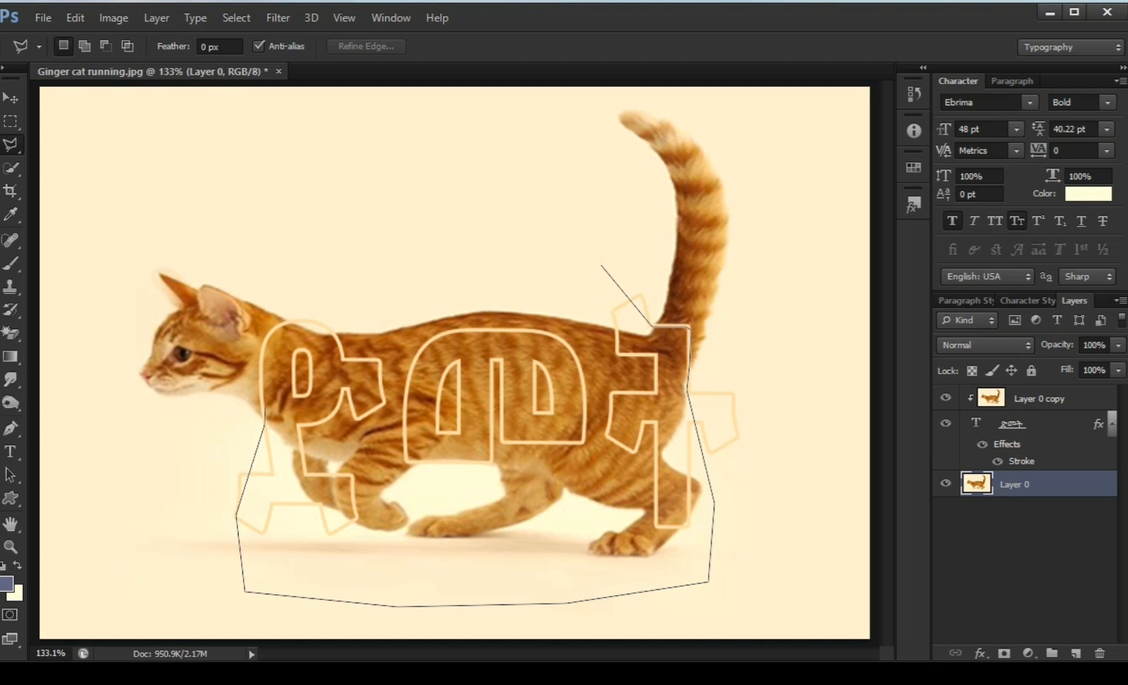
left_click(261, 389)
left_click(452, 274)
left_click(602, 265)
key("Delete")
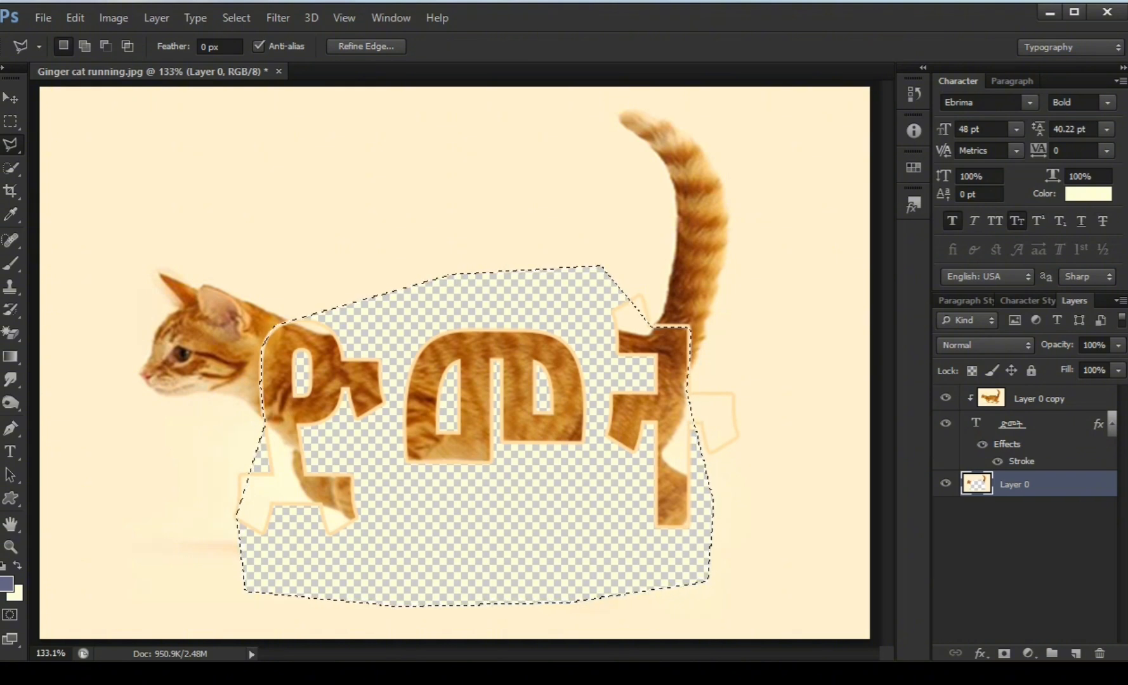
right_click(418, 307)
left_click(447, 318)
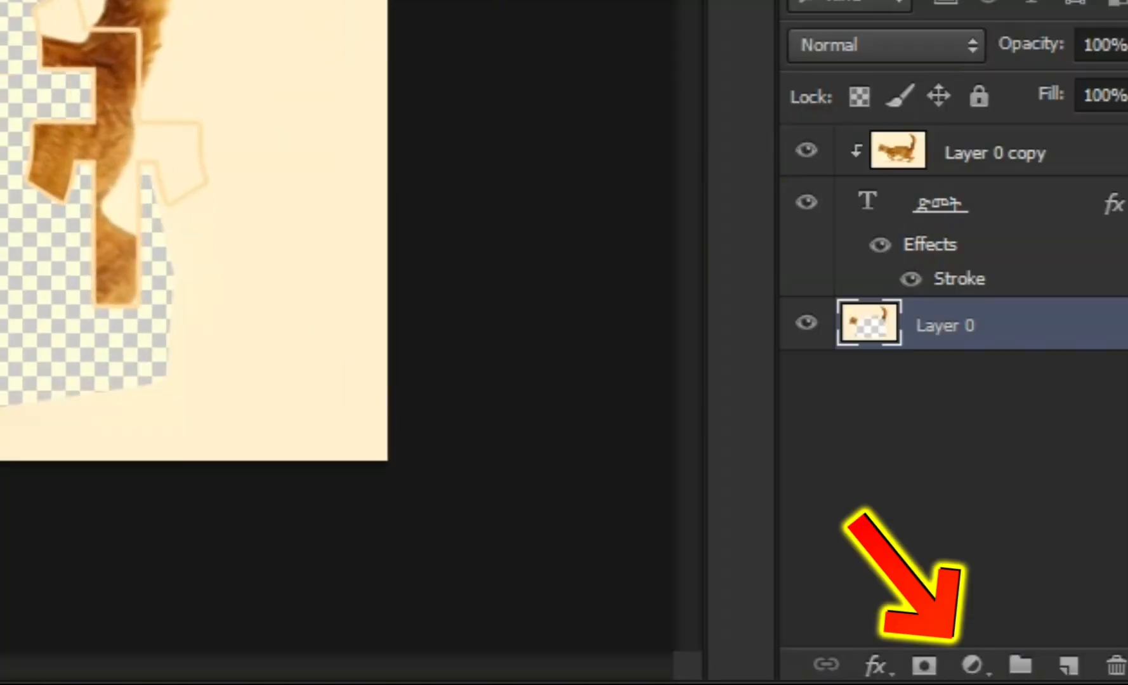
Add a Solid Color fill layer beneath Layer 0 and set its colour to the cream sampled from the photo's background.
left_click(971, 664)
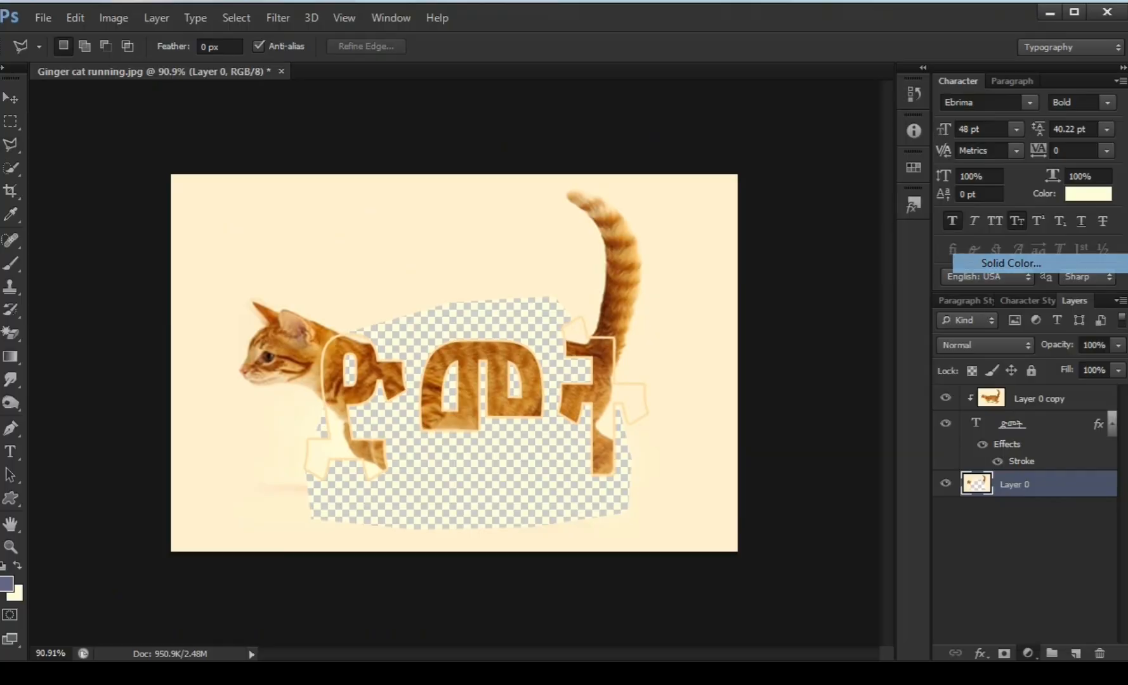
left_click(883, 38)
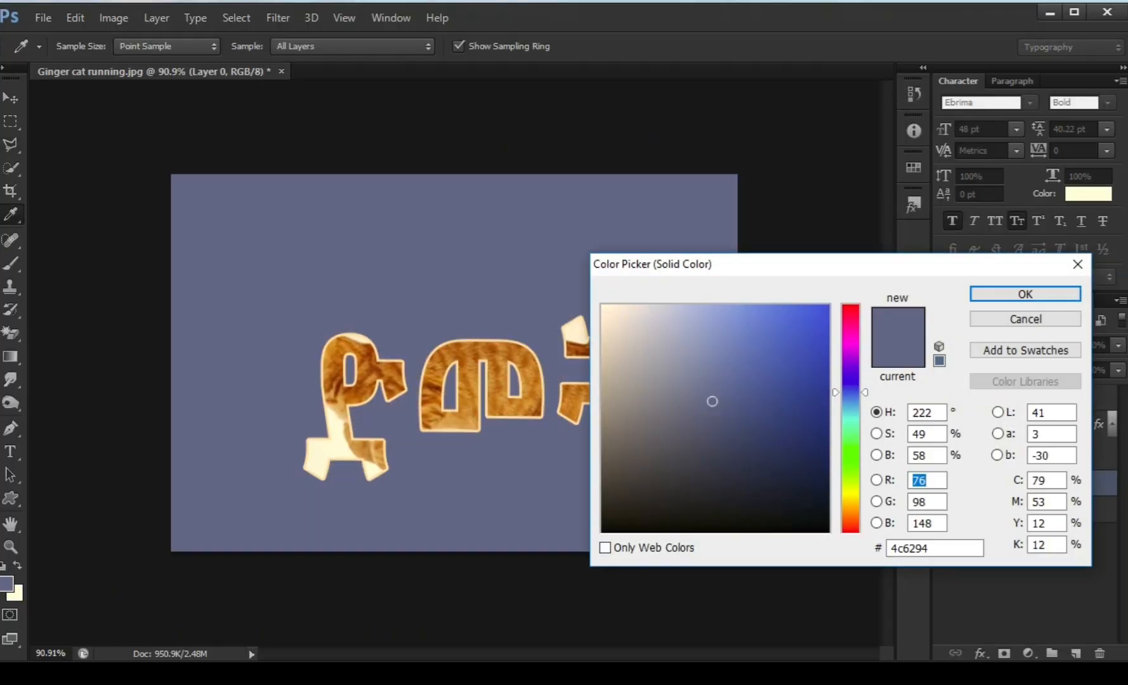
left_click(1025, 294)
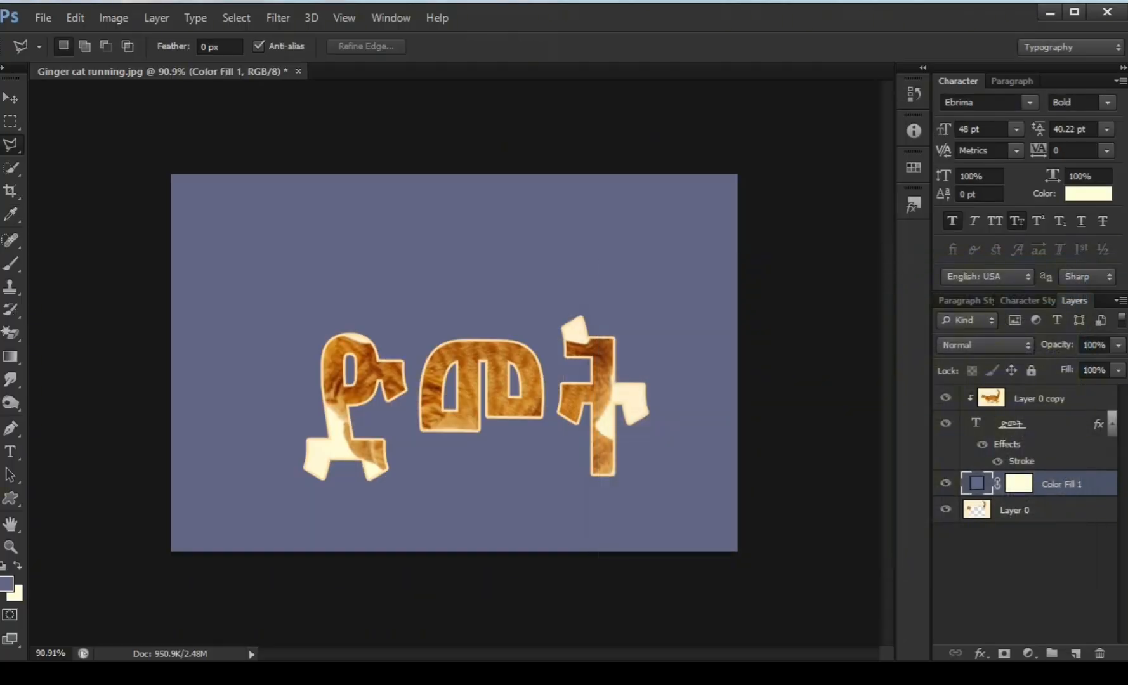
left_click_drag(1053, 484, 1053, 527)
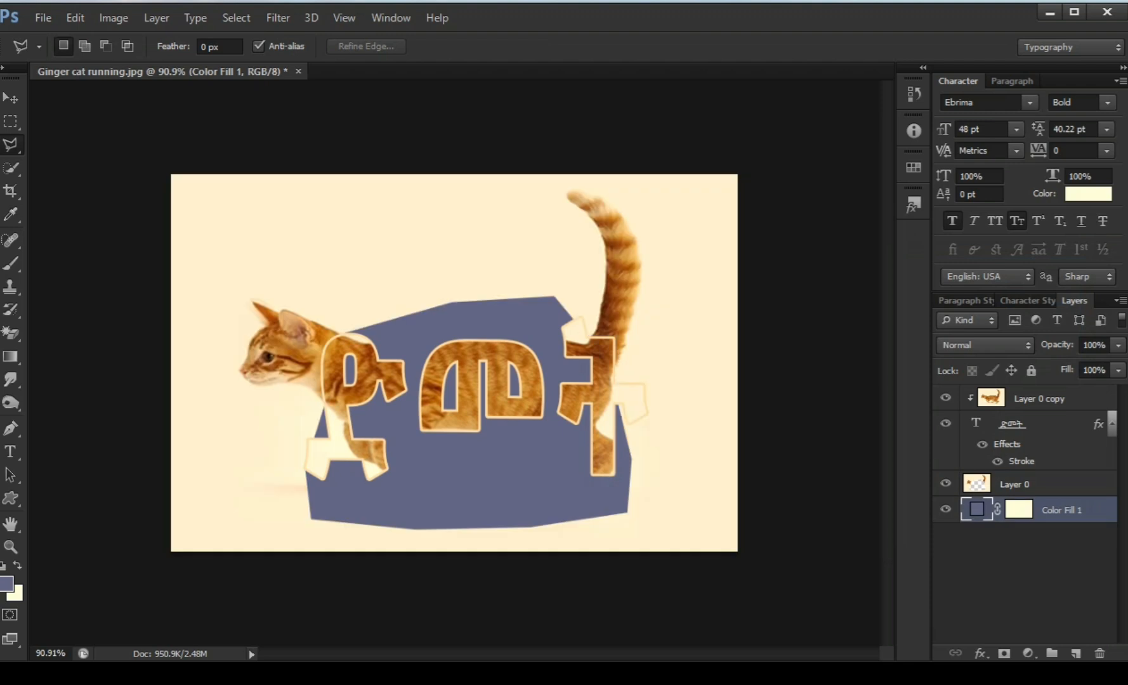
double_click(976, 509)
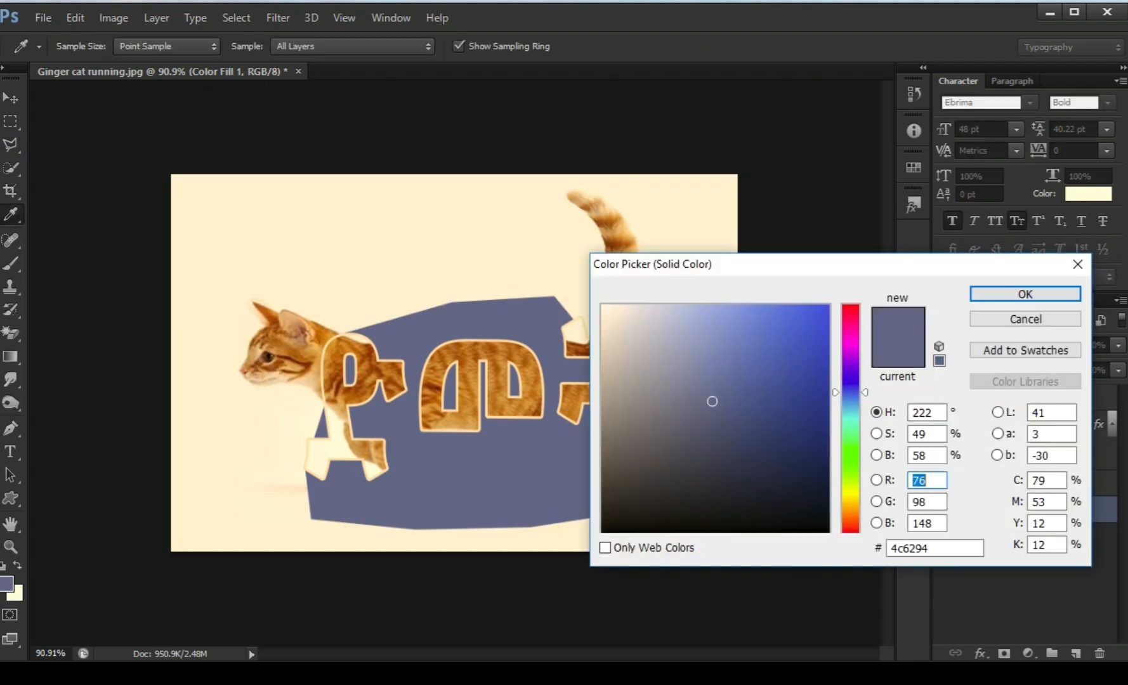
left_click(345, 238)
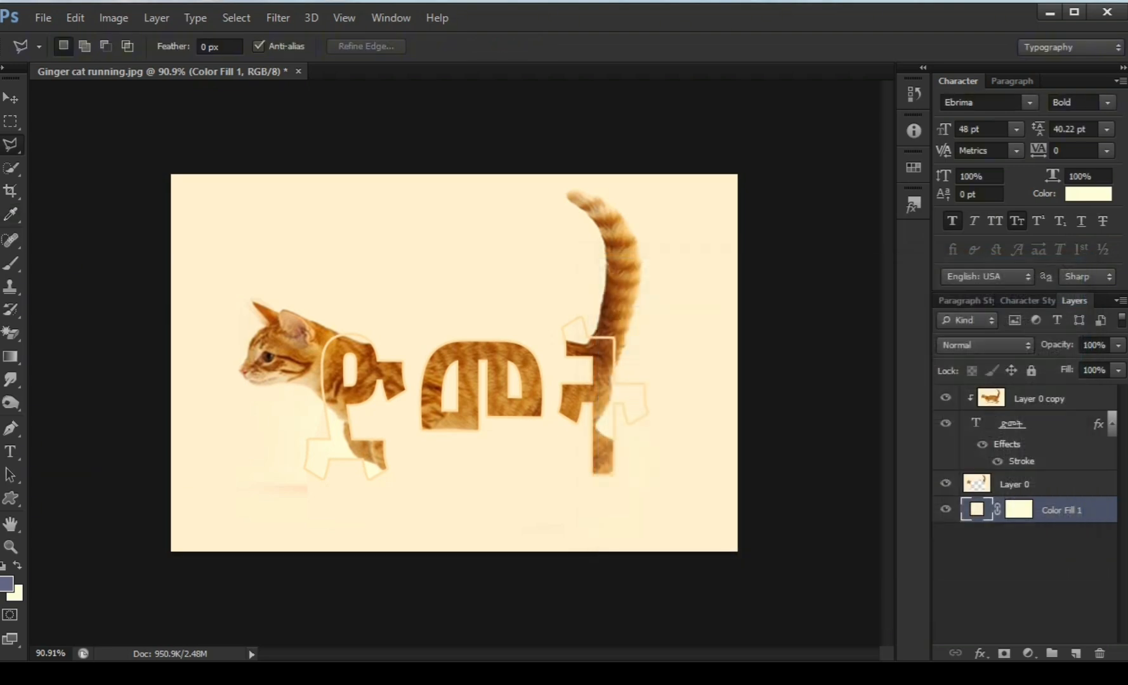
Outline the leftover ground shadow below the cat's head with the Polygonal Lasso, delete it from Layer 0 and deselect.
scroll(241, 551, "up", 7)
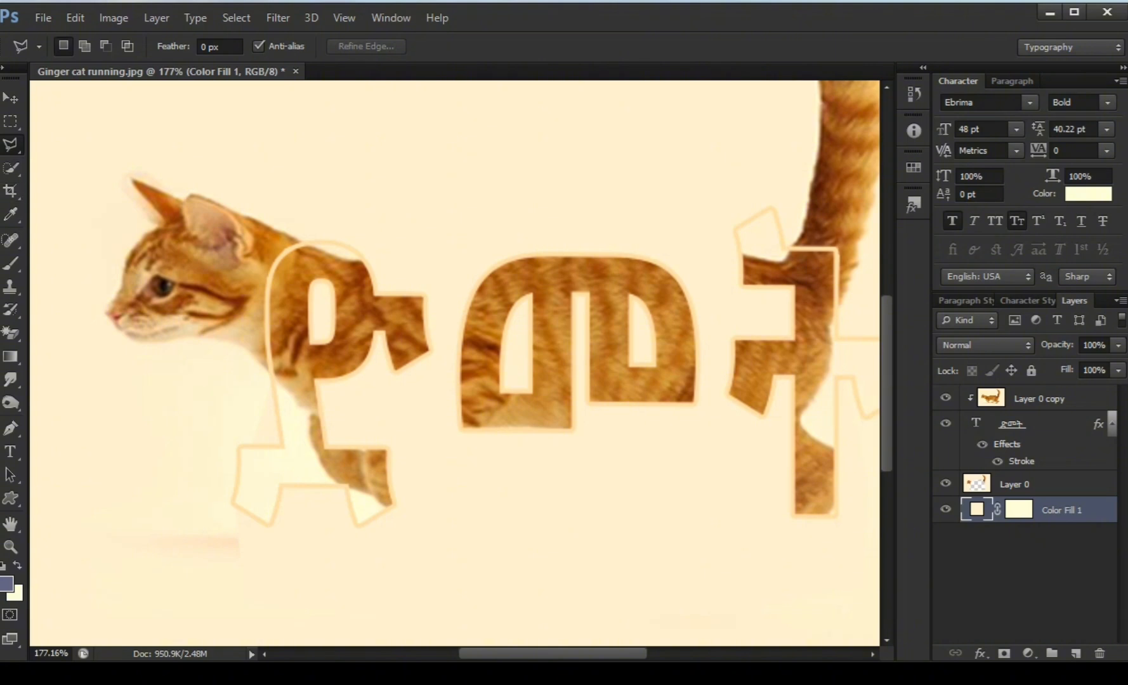
left_click(186, 491)
left_click(297, 578)
left_click(225, 613)
left_click(86, 607)
left_click(61, 528)
left_click(100, 468)
left_click(187, 490)
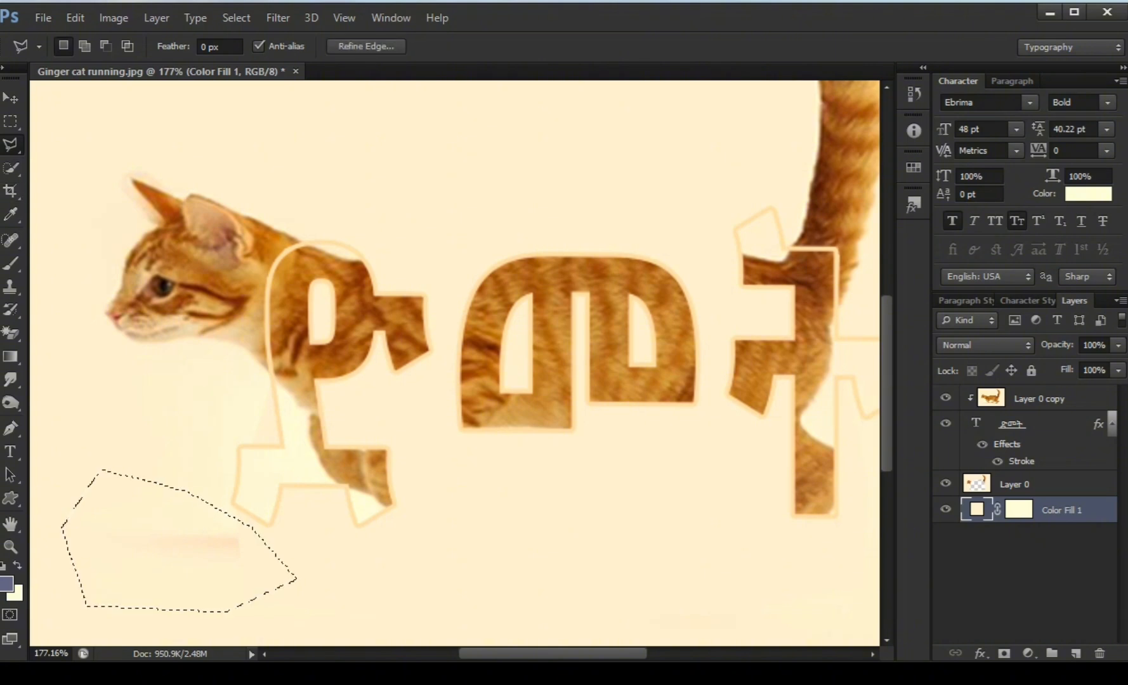
key("alt+bracketright")
key("Delete")
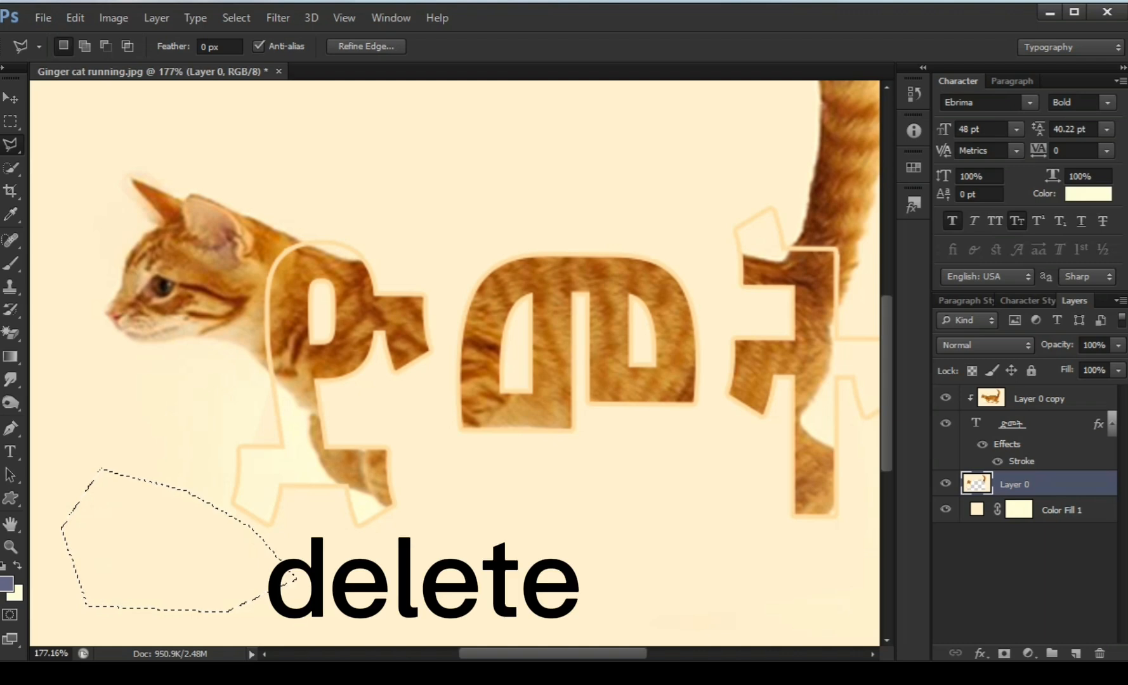
key("ctrl+d")
key("ctrl+minus")
scroll(455, 363, "down", 1)
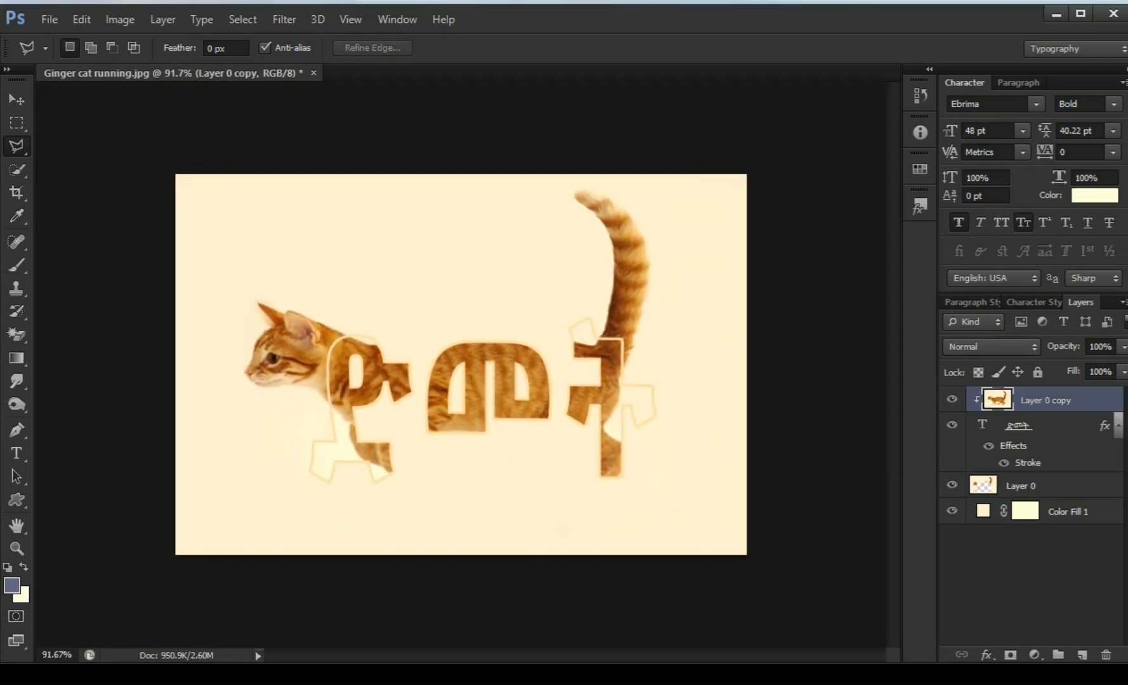
scroll(455, 363, "down", 2)
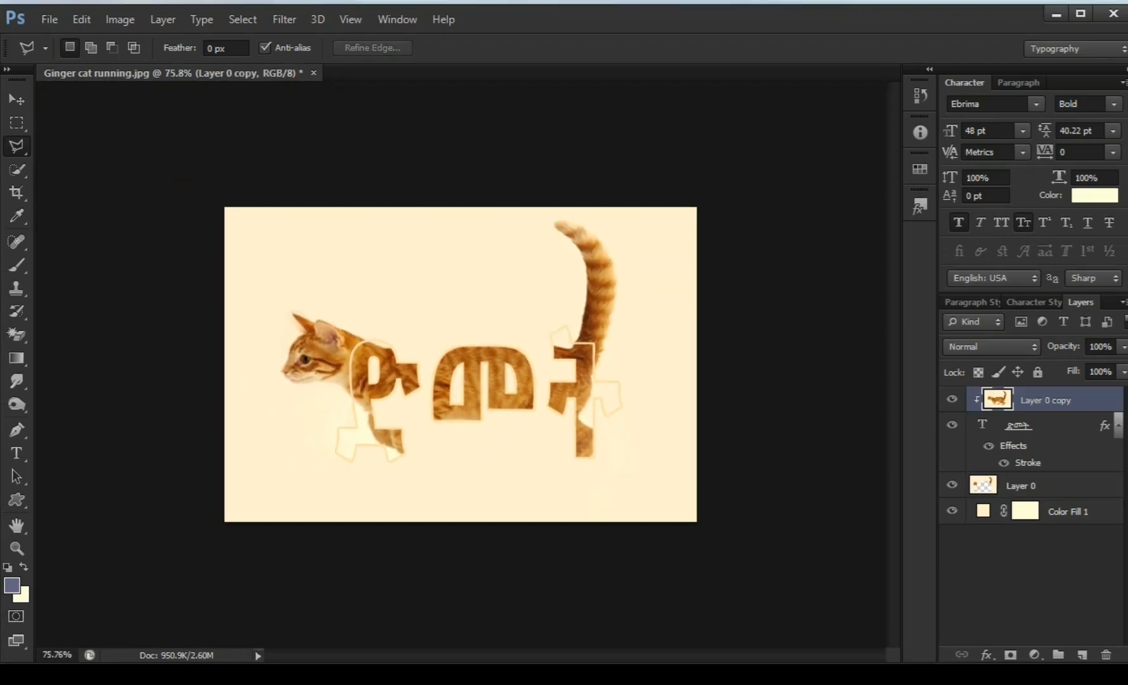
Add a Drop Shadow style to the text layer with Normal blend mode and 100% opacity.
left_click(1047, 425)
right_click(1051, 426)
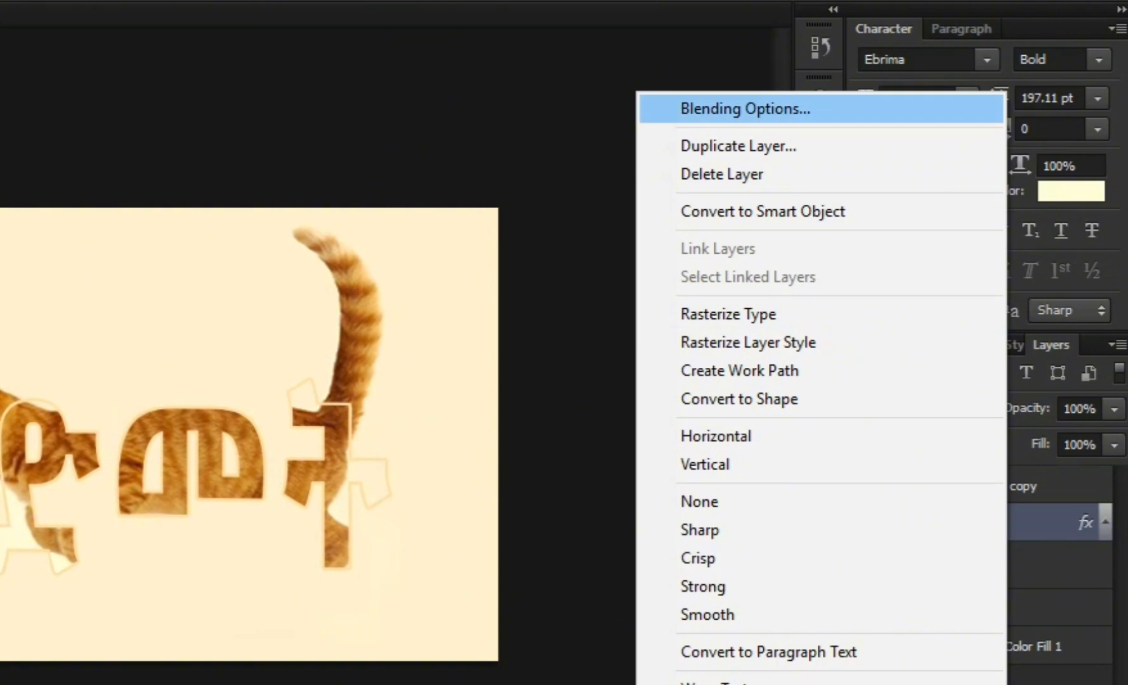
left_click(746, 109)
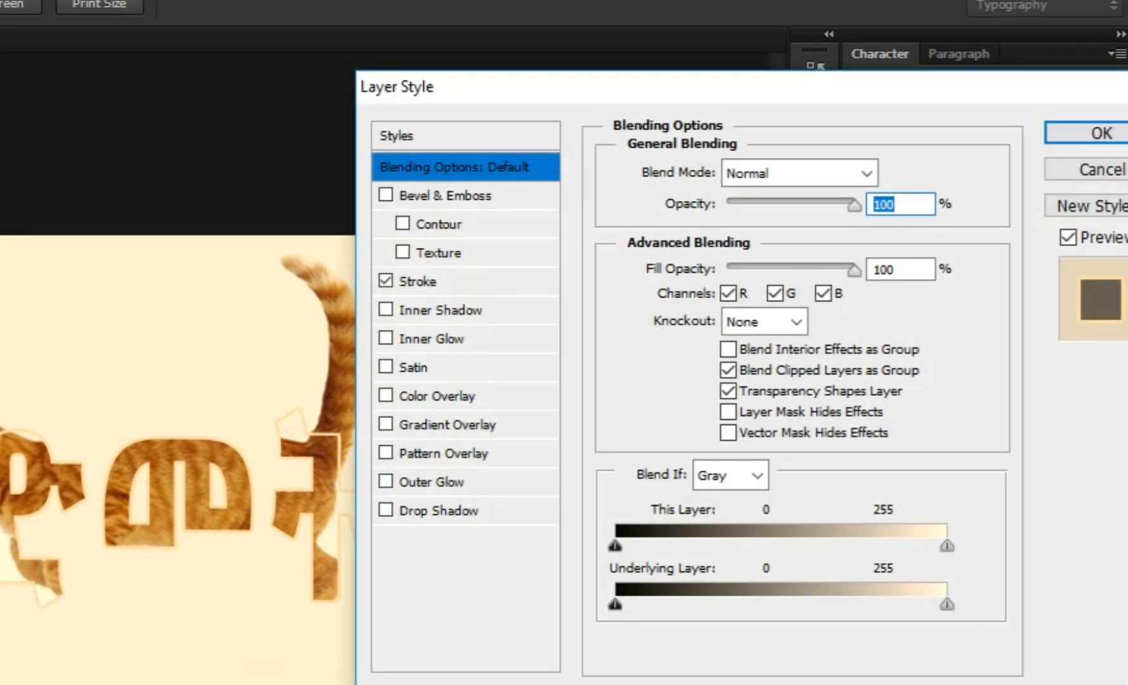
left_click(439, 511)
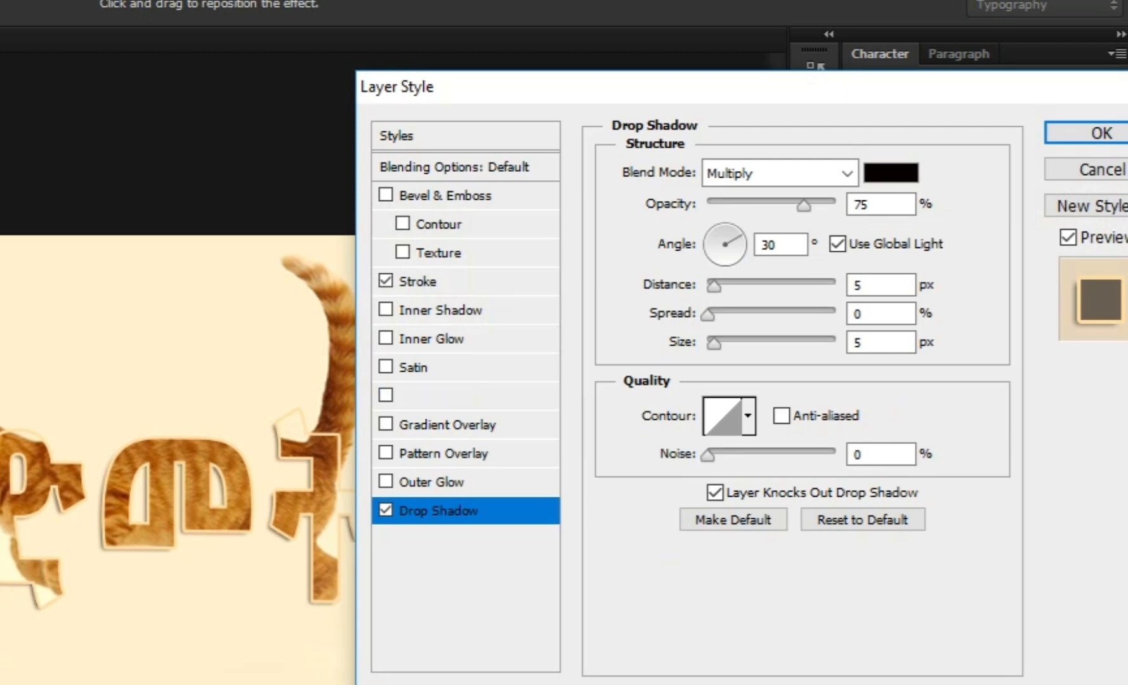
left_click(847, 172)
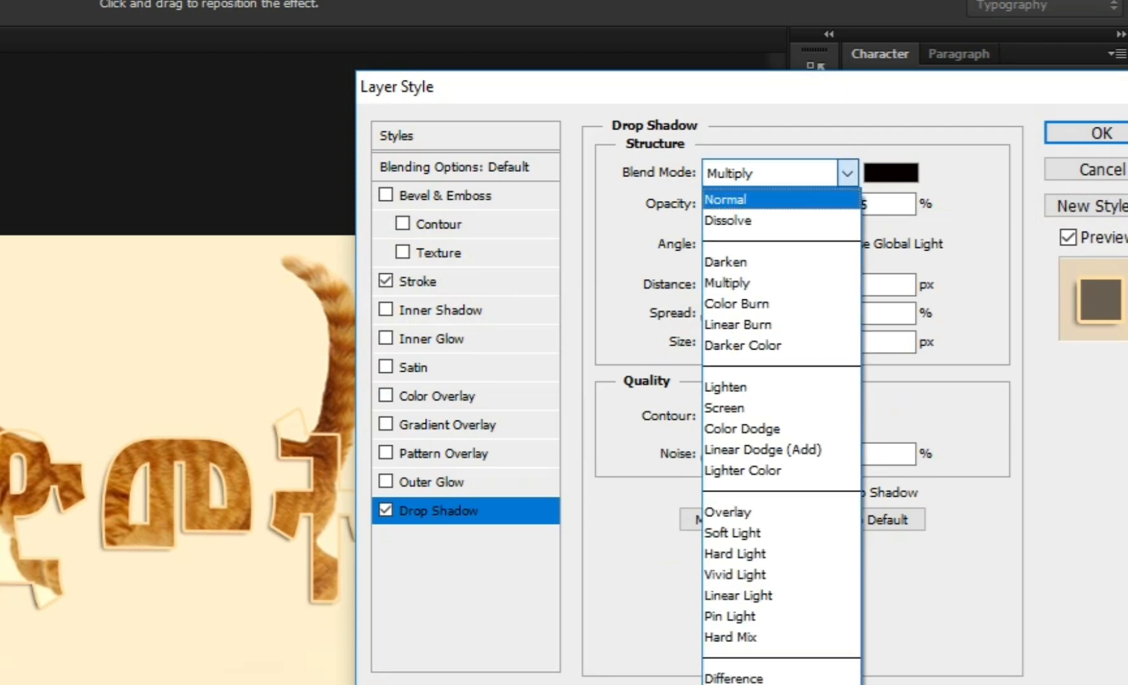
left_click(781, 200)
left_click_drag(805, 205, 838, 205)
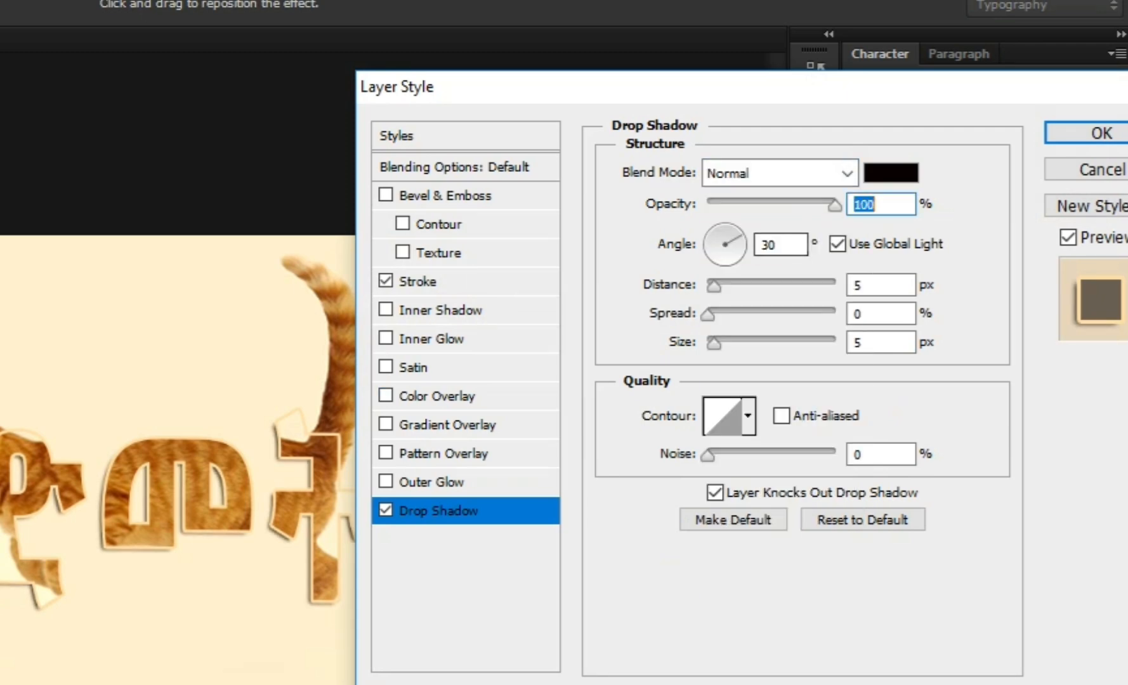
Set the drop shadow's distance to 6 px, increase its spread, and apply the layer style to the text.
left_click_drag(714, 286, 715, 287)
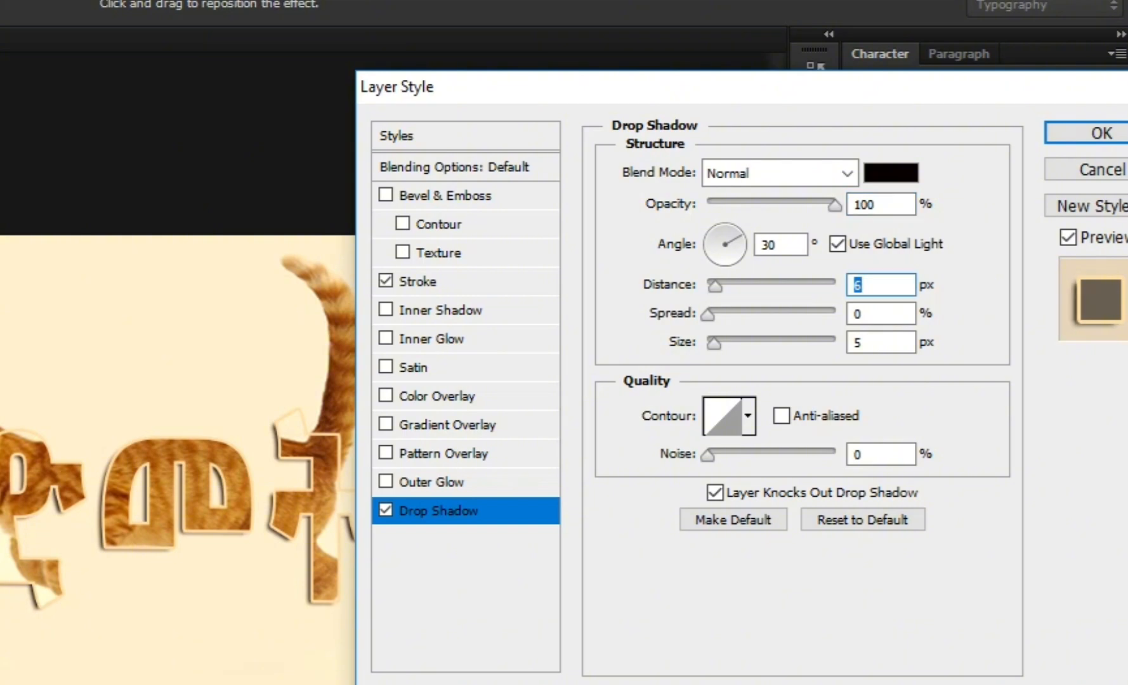
left_click_drag(708, 315, 735, 315)
left_click(1098, 133)
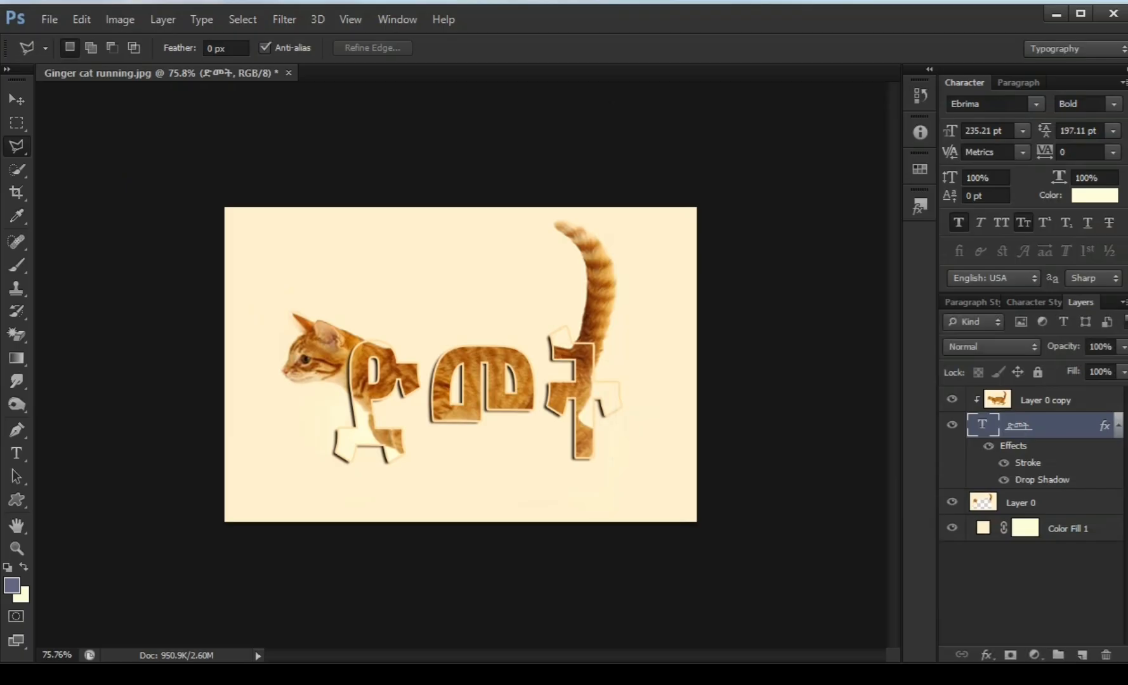
scroll(461, 365, "down", 4)
scroll(461, 365, "up", 5)
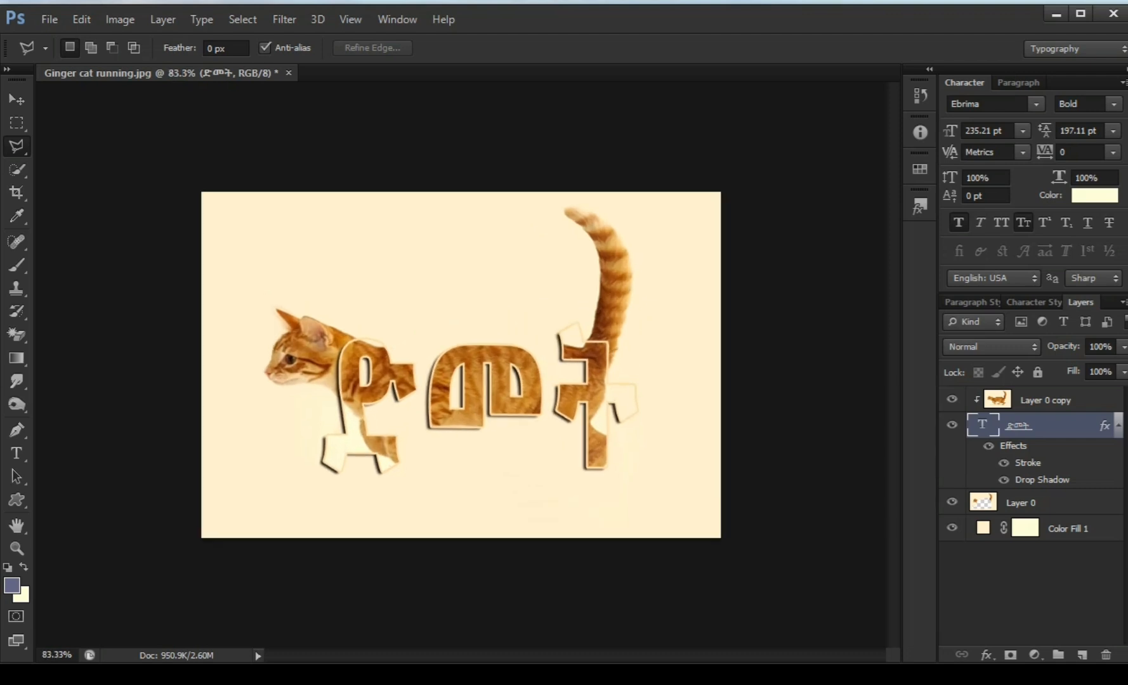